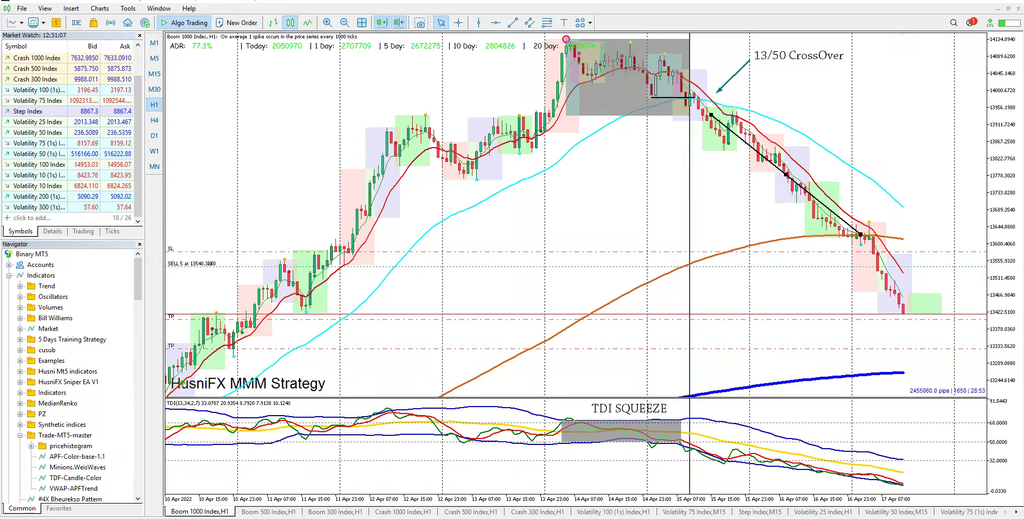
Switch to the Boom 500 Index chart and buy 5 lots at market execution
{"action": "left_click", "coordinate": [521, 502]}
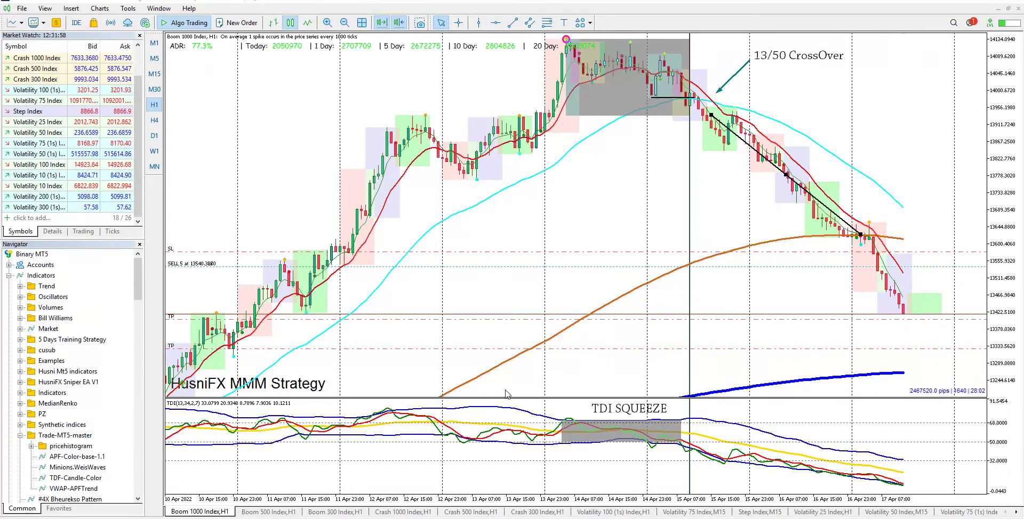
{"action": "left_click", "coordinate": [283, 512]}
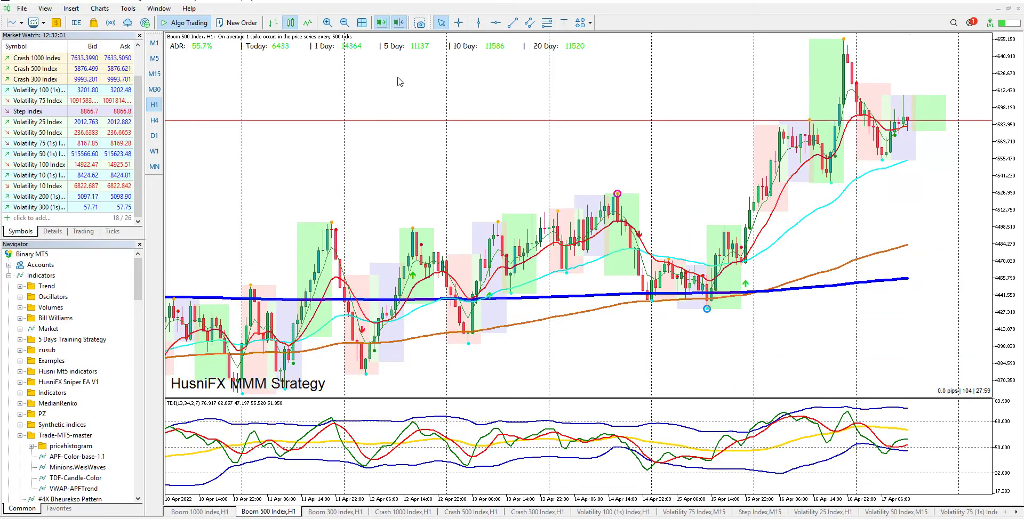
{"action": "left_click", "coordinate": [236, 22]}
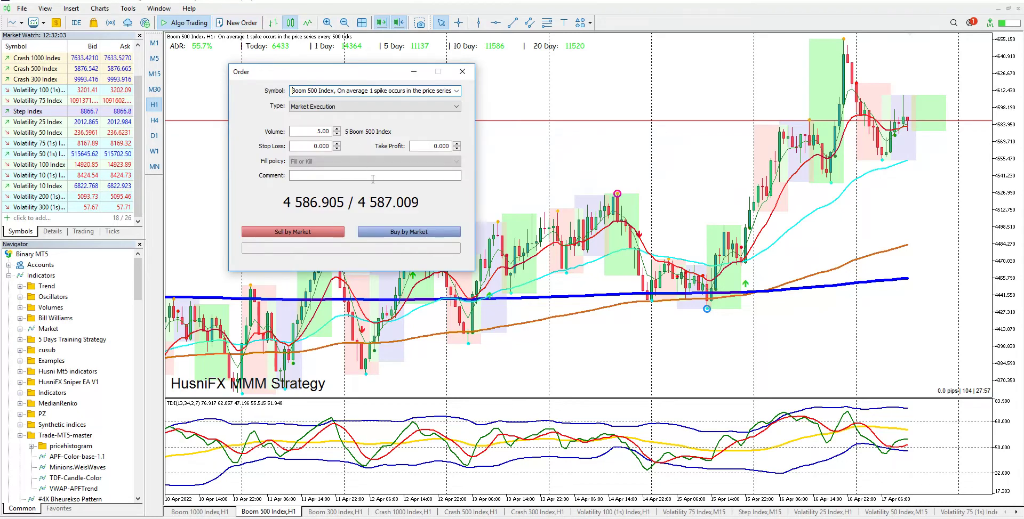
{"action": "left_click", "coordinate": [402, 232]}
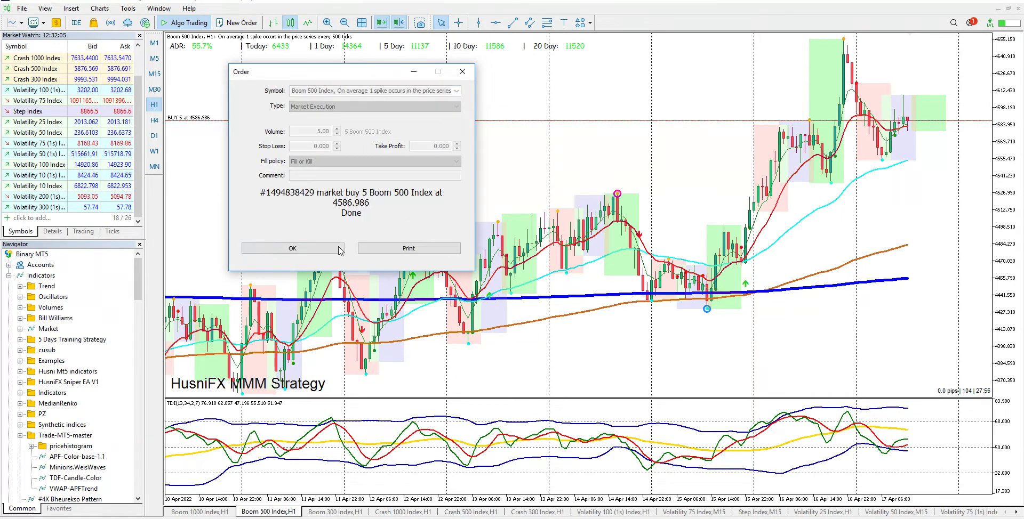
{"action": "left_click", "coordinate": [340, 250]}
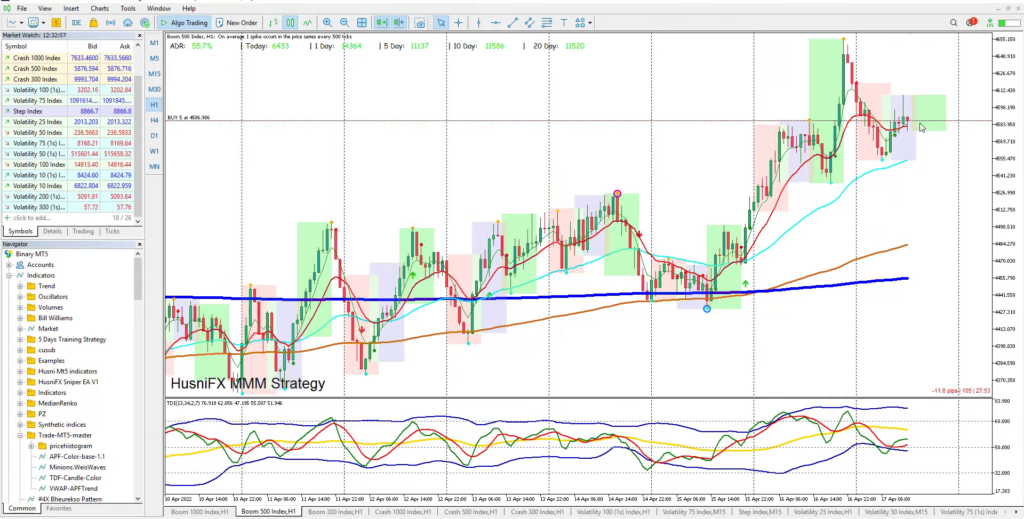
Set the Boom 500 buy position's stop loss to 4572.775 and take profit to 4611.481
{"action": "left_click_drag", "start_coordinate": [920, 123], "coordinate": [925, 137]}
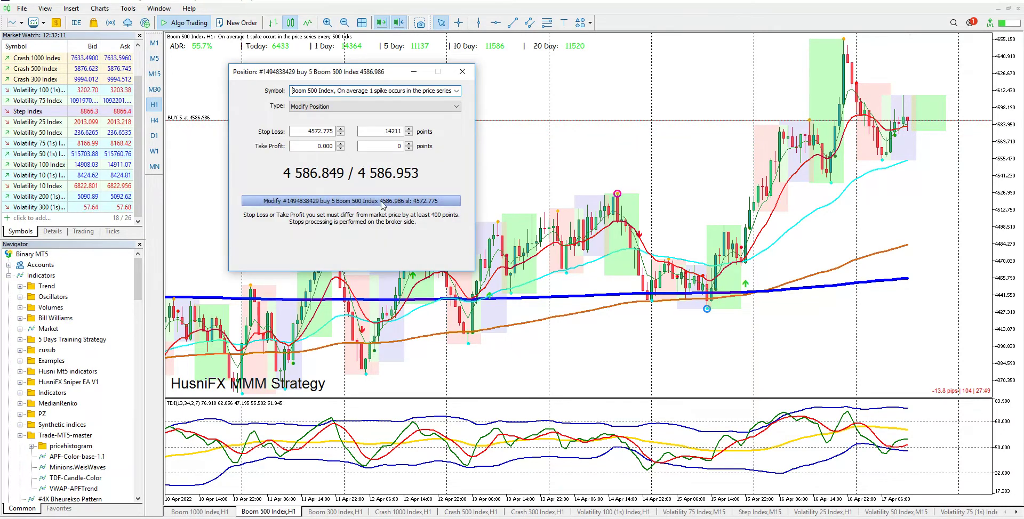
{"action": "left_click", "coordinate": [382, 201]}
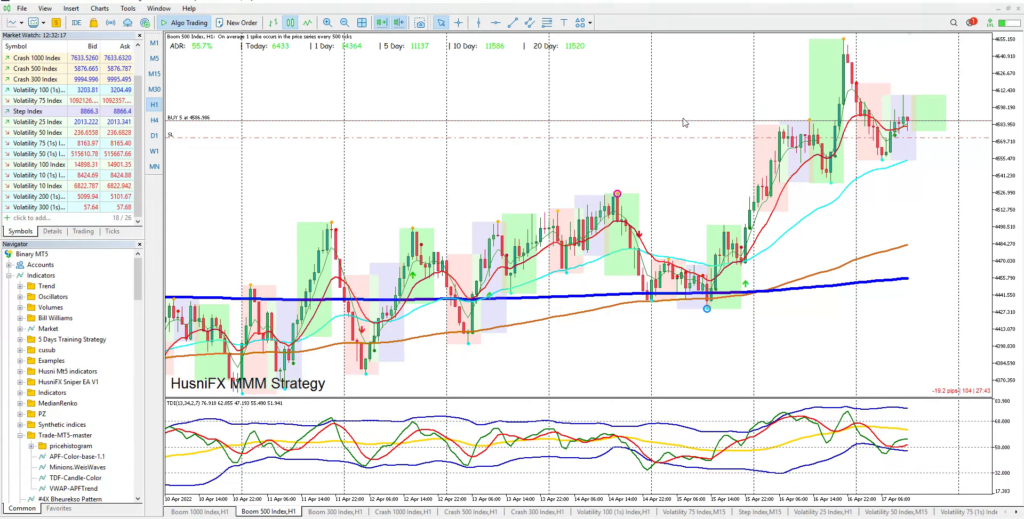
{"action": "left_click_drag", "start_coordinate": [683, 120], "coordinate": [677, 93]}
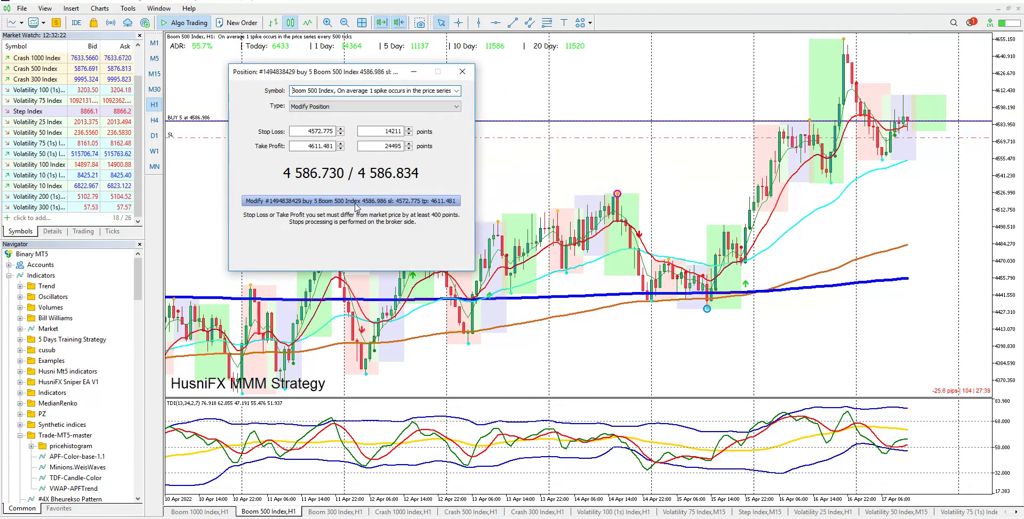
{"action": "left_click", "coordinate": [356, 202]}
{"action": "left_click", "coordinate": [317, 247]}
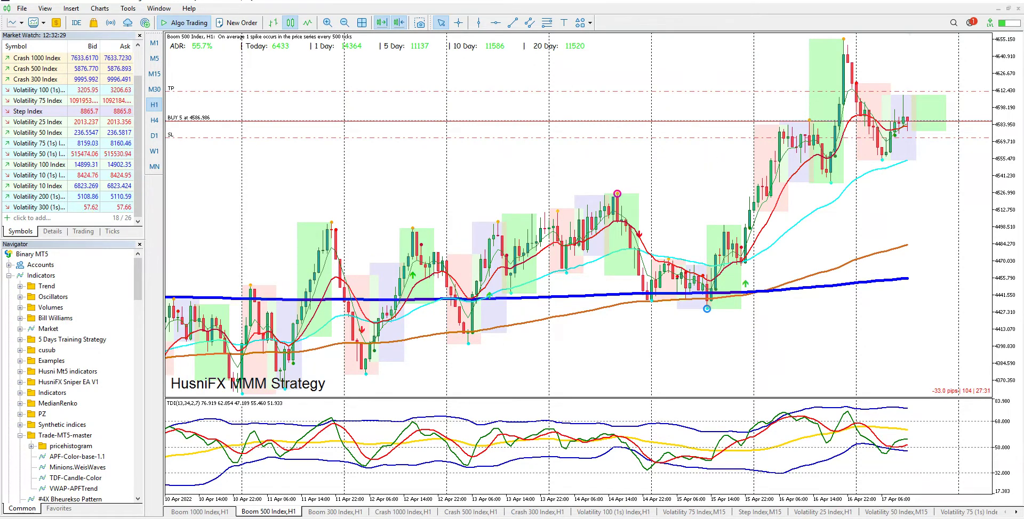
Open the Boom 500 buy position's details and show the Risk Management workbook in Excel as a smaller window over the chart
{"action": "left_click", "coordinate": [527, 516]}
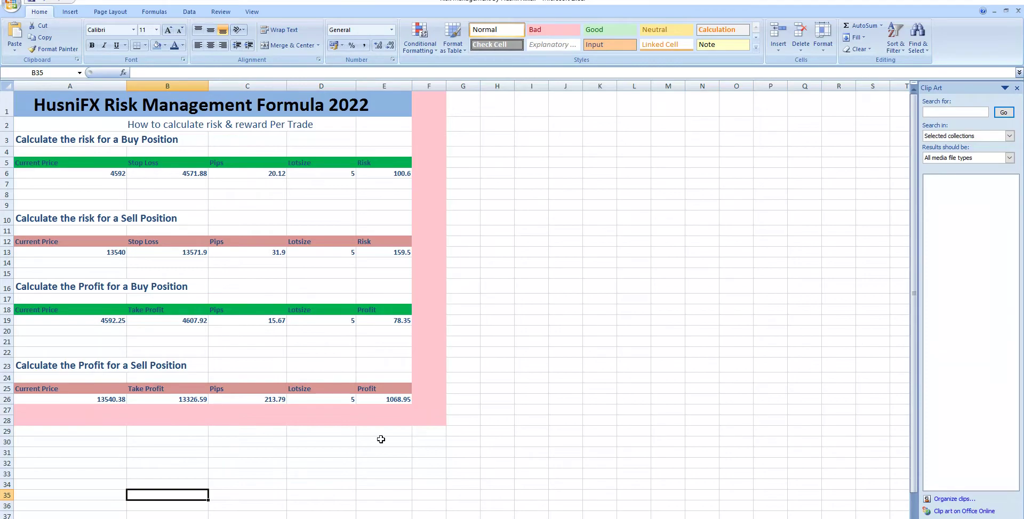
{"action": "key", "text": "alt+Tab"}
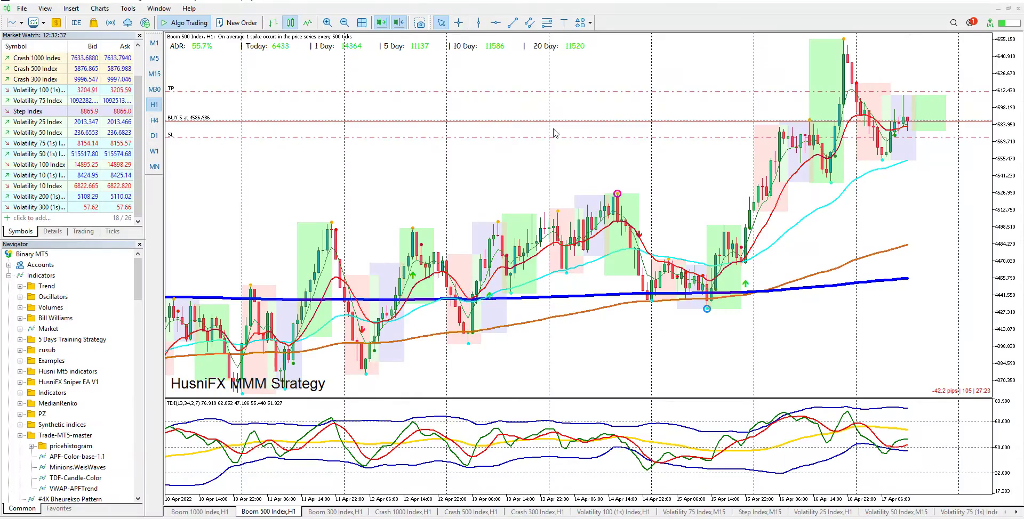
{"action": "double_click", "coordinate": [528, 121]}
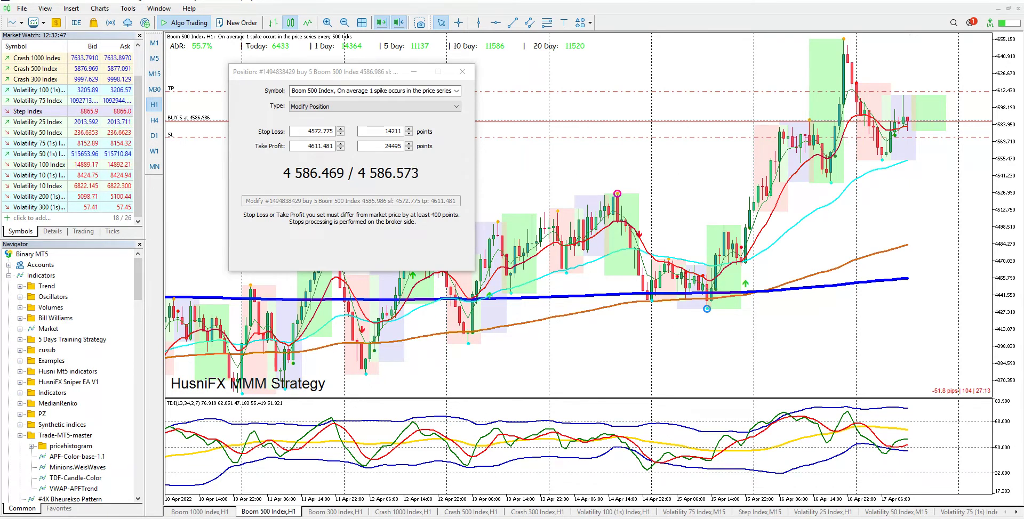
{"action": "left_click", "coordinate": [523, 498]}
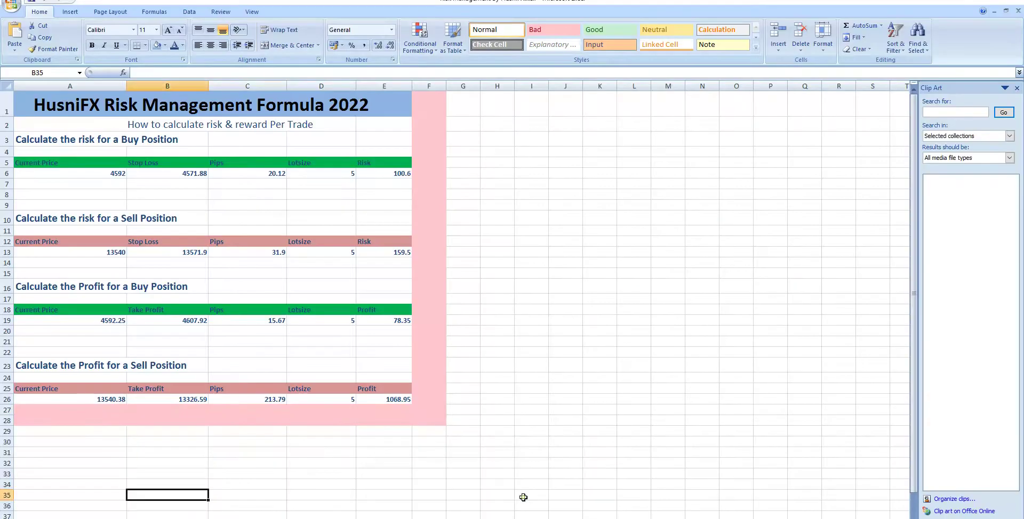
{"action": "double_click", "coordinate": [442, 8]}
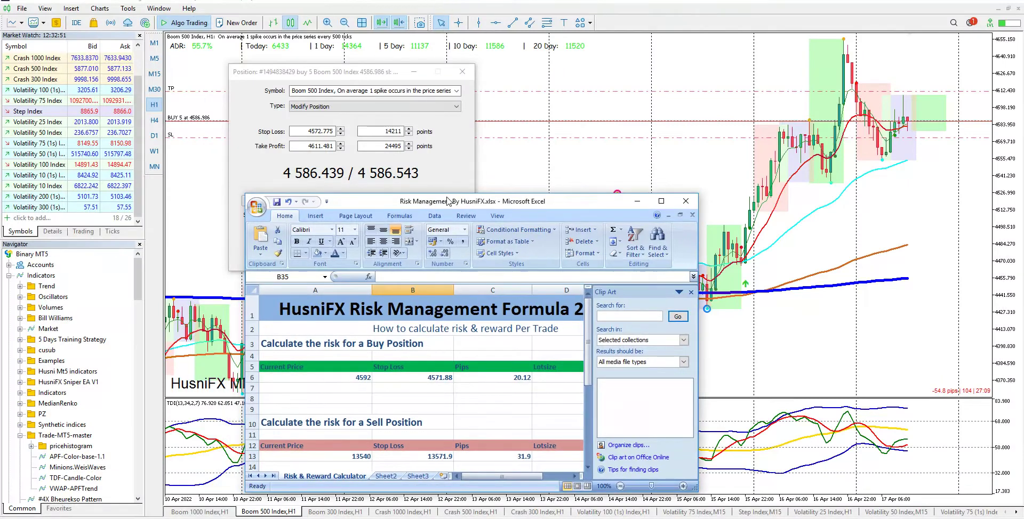
Set the Current Price in the buy position risk table, cell A6, to 4586.98
{"action": "double_click", "coordinate": [367, 379]}
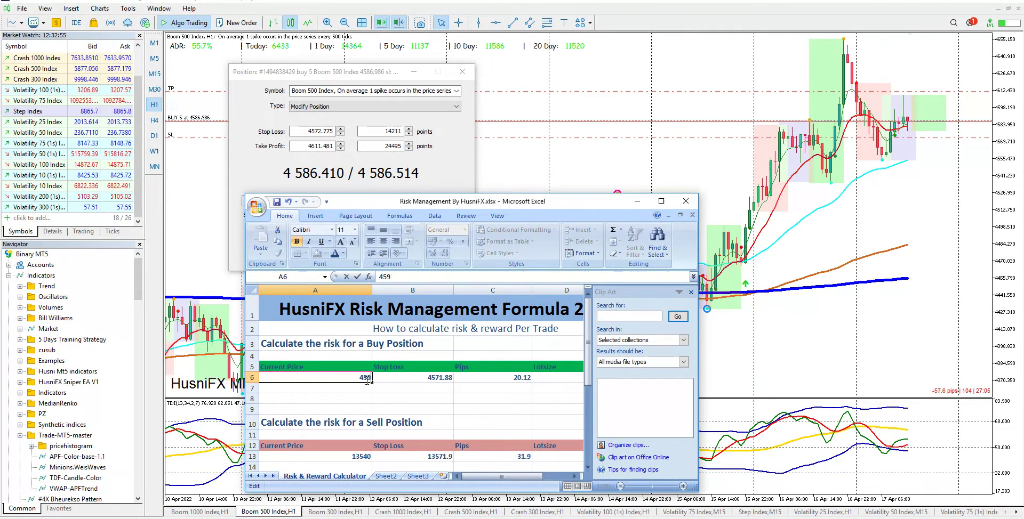
{"action": "key", "text": "BackSpace"}
{"action": "key", "text": "BackSpace"}
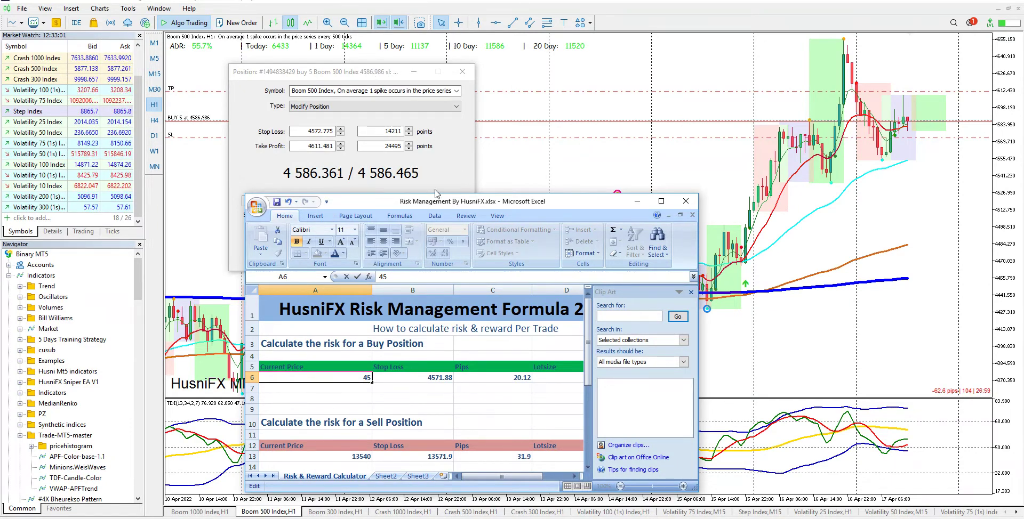
{"action": "type", "text": "8"}
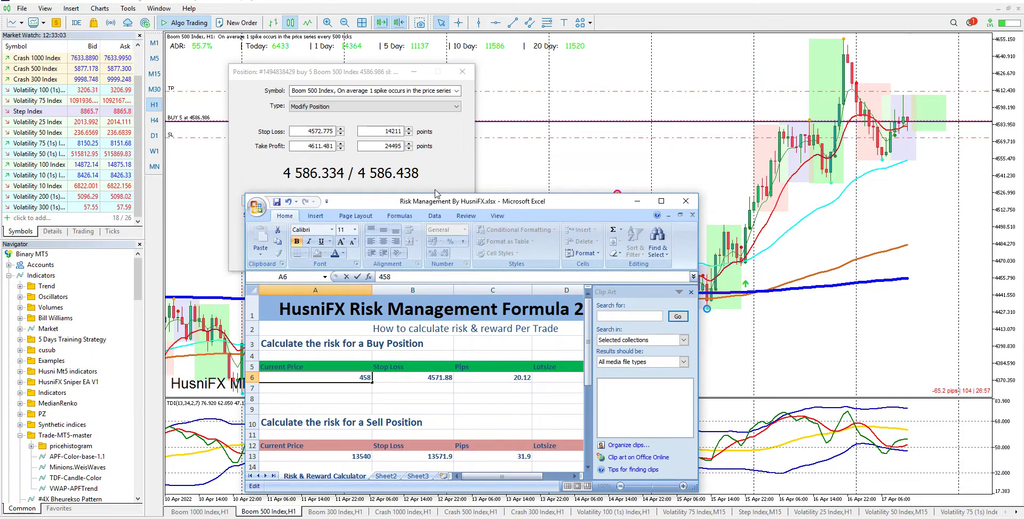
{"action": "type", "text": "6"}
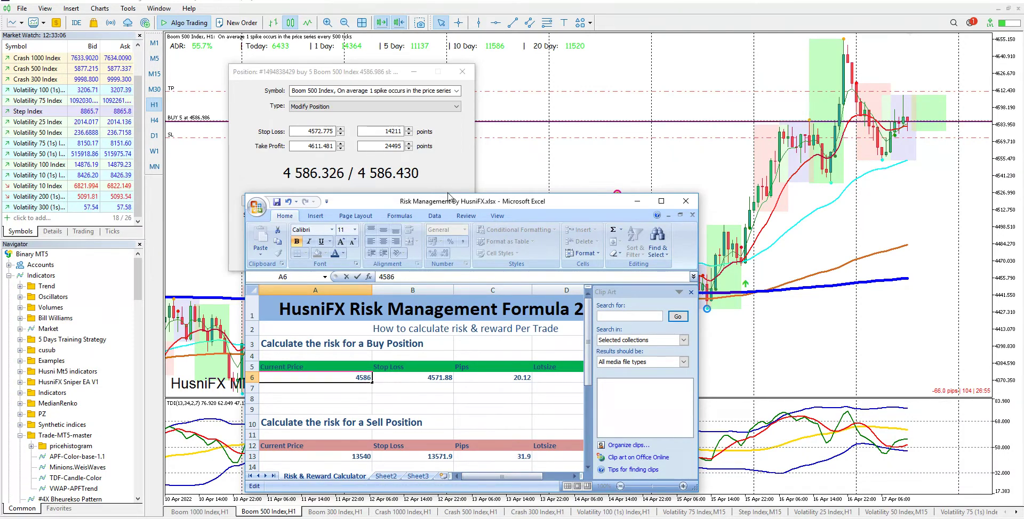
{"action": "type", "text": "."}
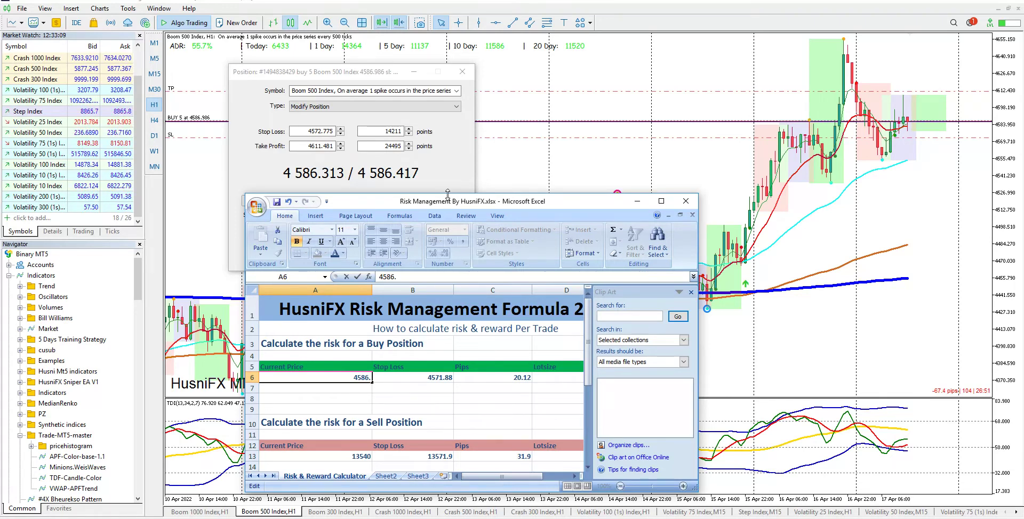
{"action": "type", "text": "98"}
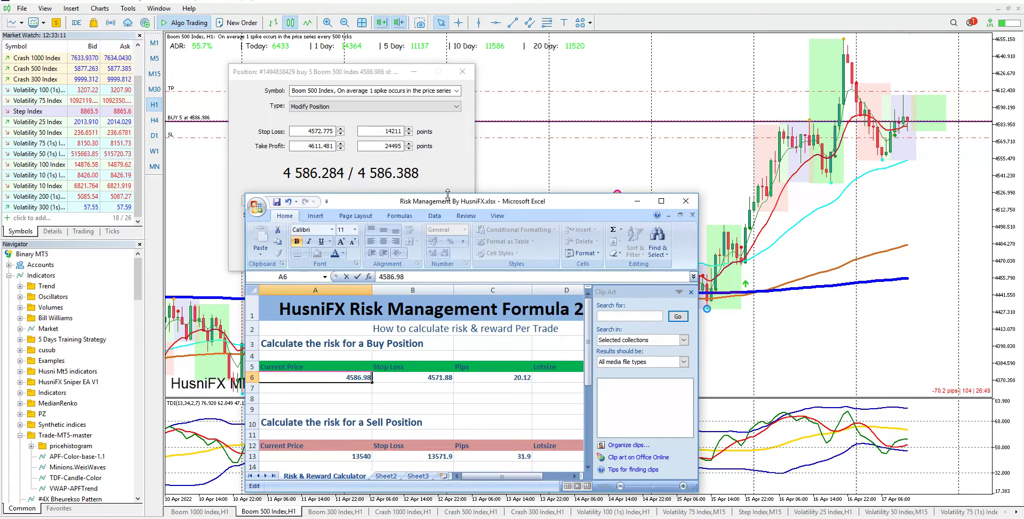
{"action": "left_click", "coordinate": [438, 378]}
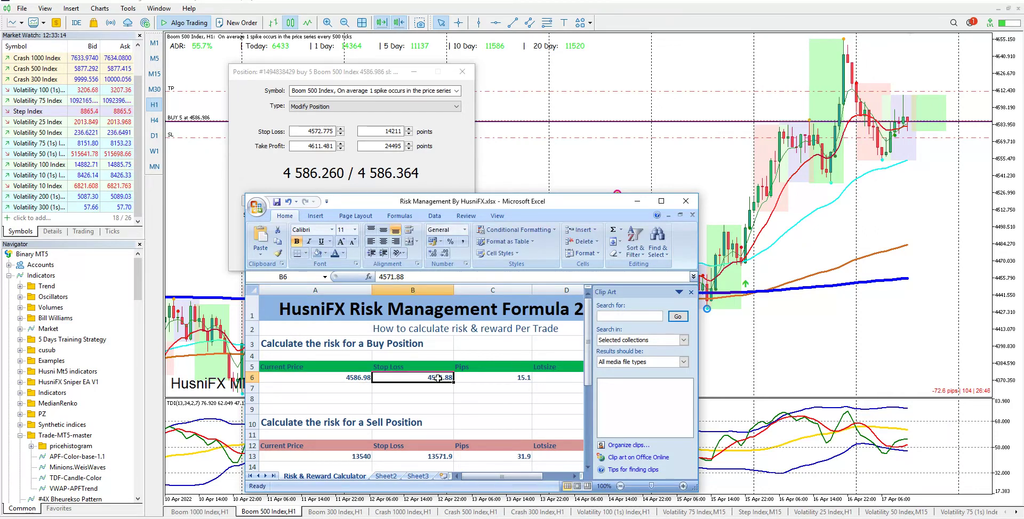
Copy the stop loss price from the MetaTrader position details and return to the Risk Management workbook
{"action": "left_click", "coordinate": [306, 131]}
{"action": "double_click", "coordinate": [328, 131]}
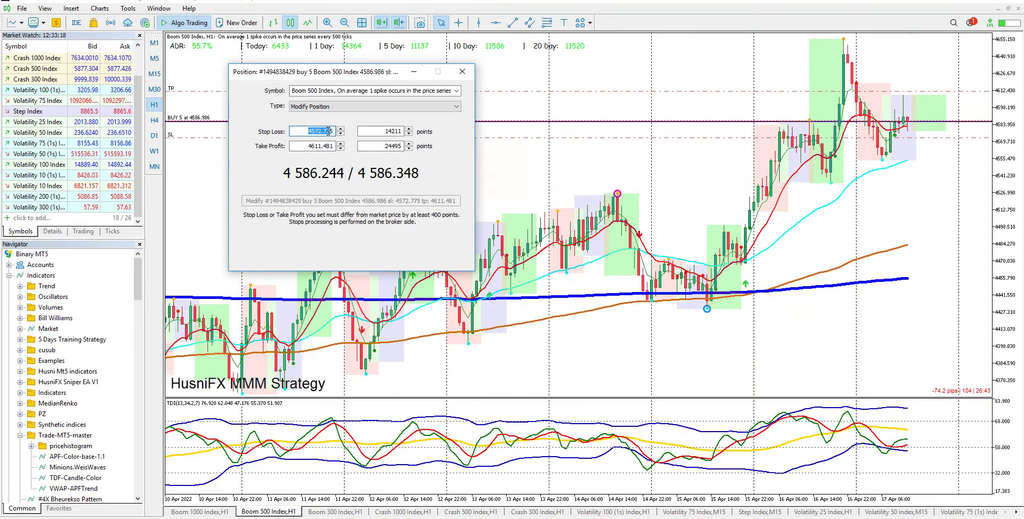
{"action": "right_click", "coordinate": [328, 131]}
{"action": "left_click", "coordinate": [352, 160]}
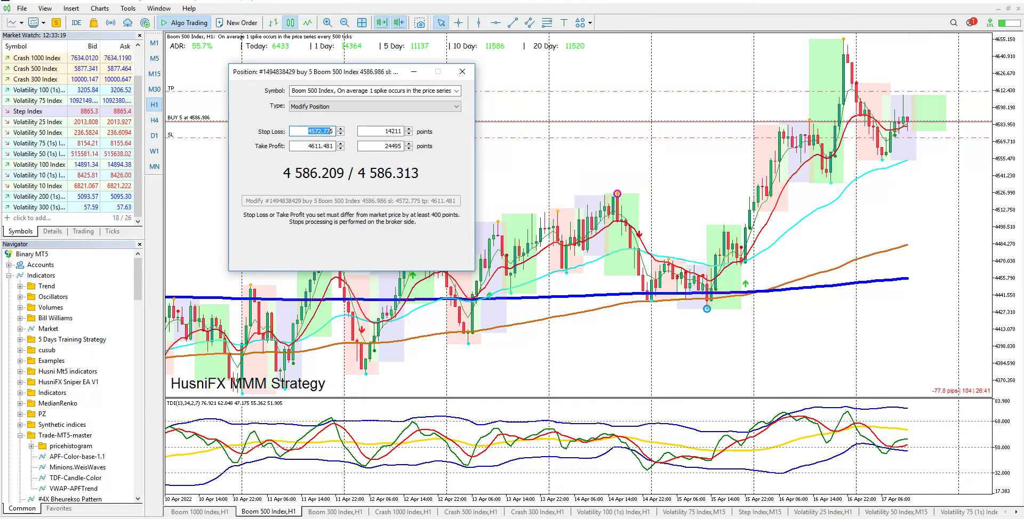
{"action": "mouse_move", "coordinate": [534, 512]}
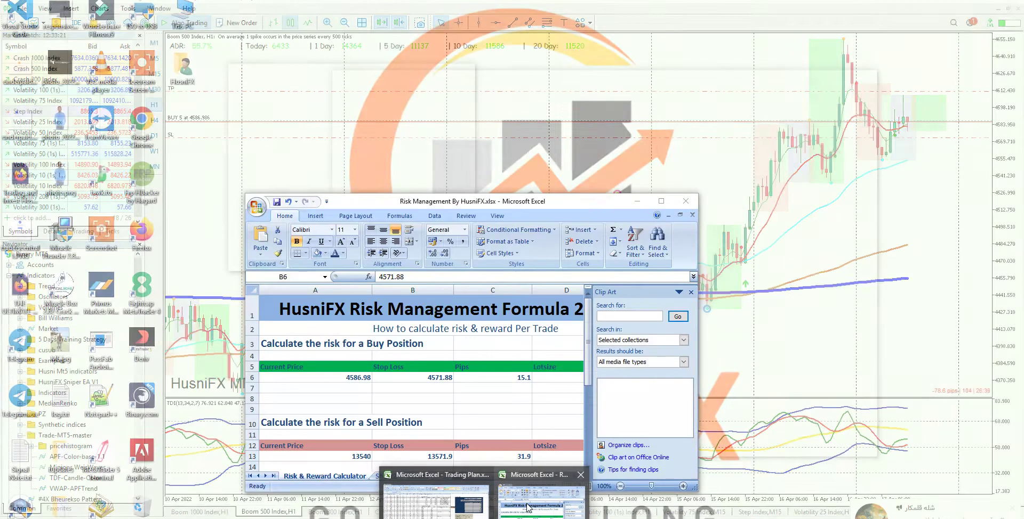
{"action": "left_click", "coordinate": [528, 508]}
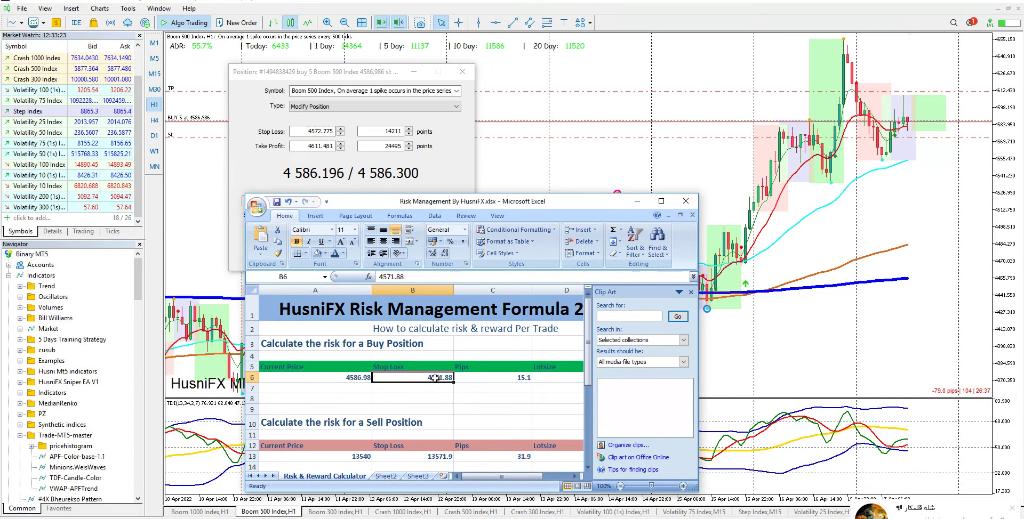
Copy the stop loss 4572.77 from the MetaTrader position details and paste it into the buy risk table's Stop Loss cell B6 in Excel
{"action": "double_click", "coordinate": [326, 131]}
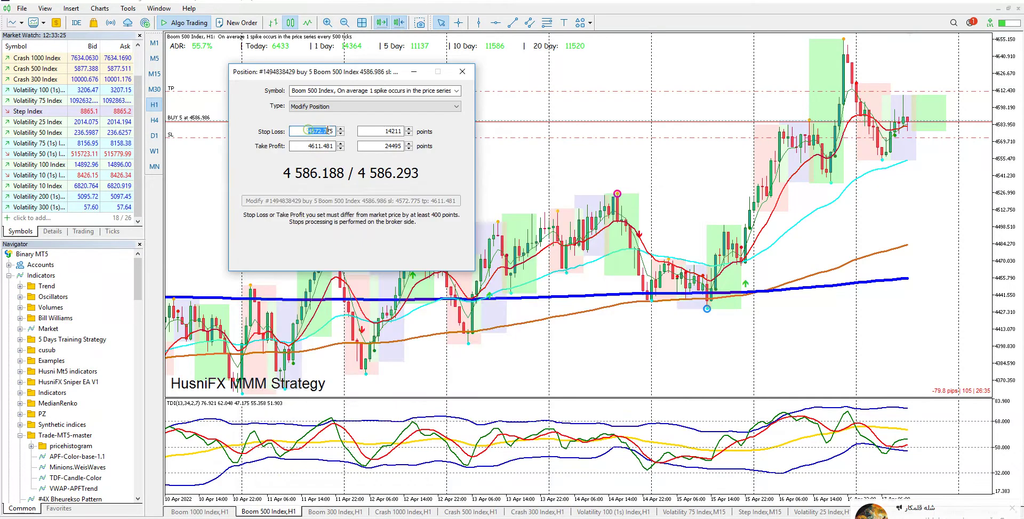
{"action": "right_click", "coordinate": [327, 131]}
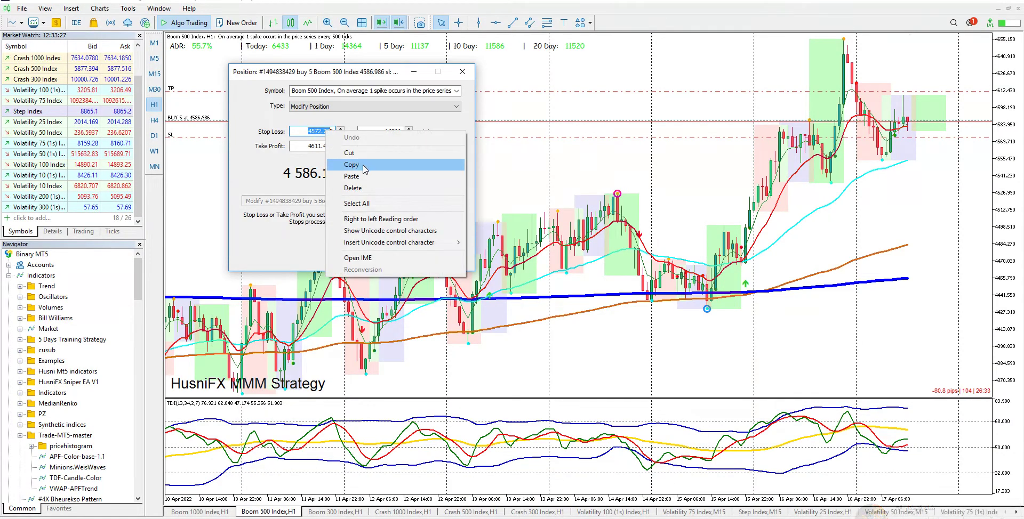
{"action": "left_click", "coordinate": [347, 166]}
{"action": "left_click", "coordinate": [462, 71]}
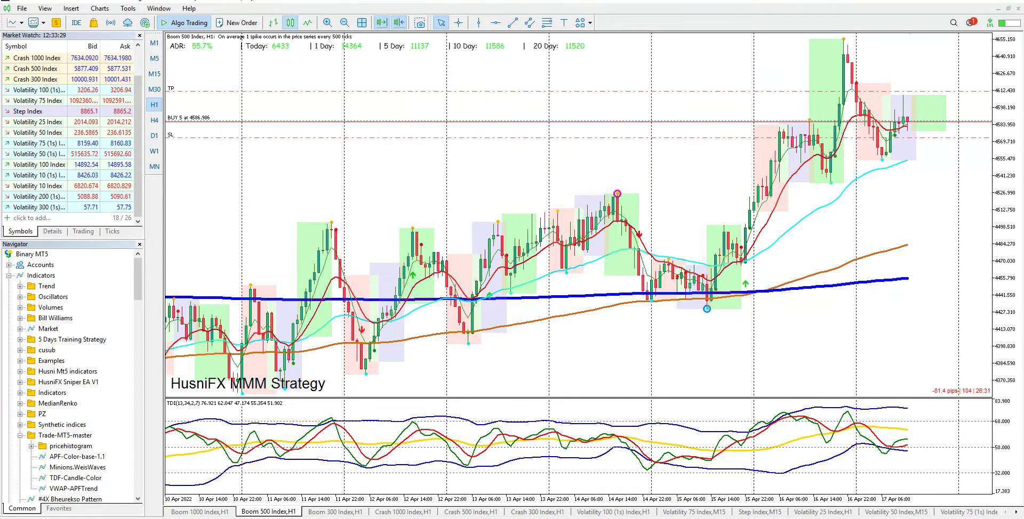
{"action": "mouse_move", "coordinate": [483, 517]}
{"action": "left_click", "coordinate": [523, 511]}
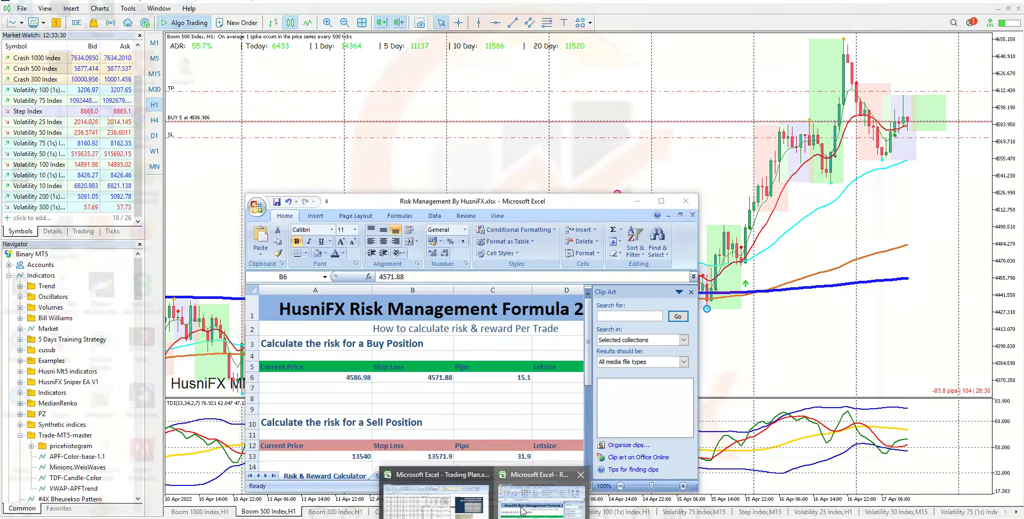
{"action": "right_click", "coordinate": [436, 380]}
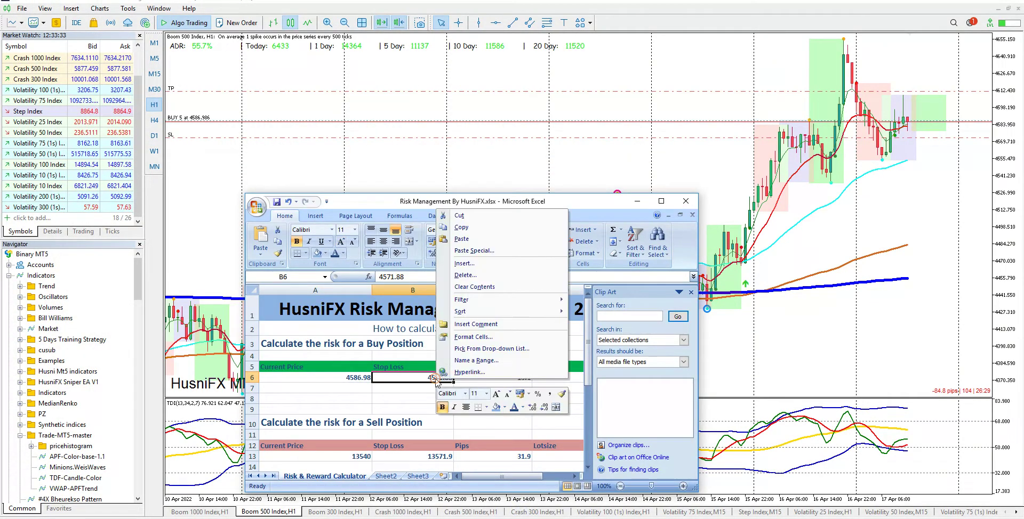
{"action": "left_click", "coordinate": [462, 239]}
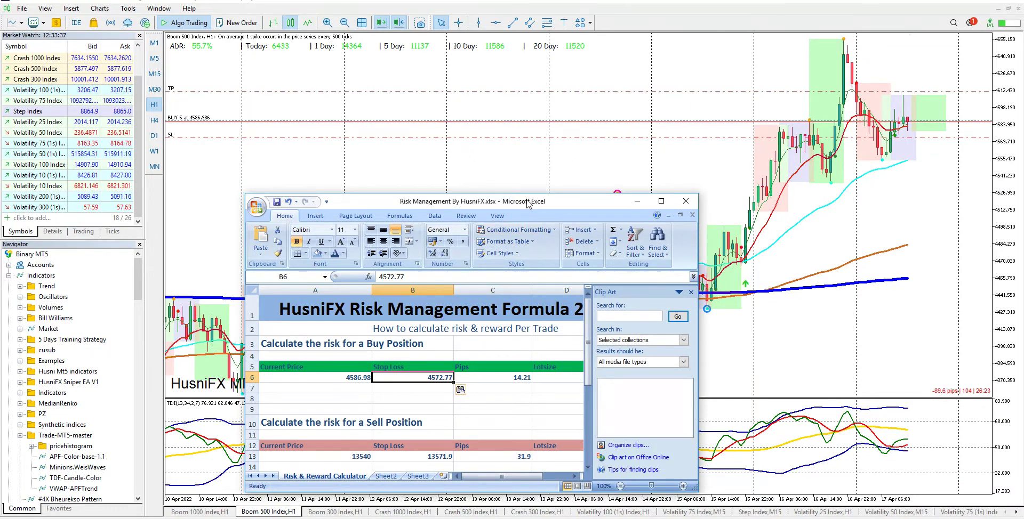
Reposition and widen the Excel window to show the buy risk table through its Risk column, and select the Lotsize cell D6
{"action": "left_click_drag", "start_coordinate": [526, 203], "coordinate": [440, 210]}
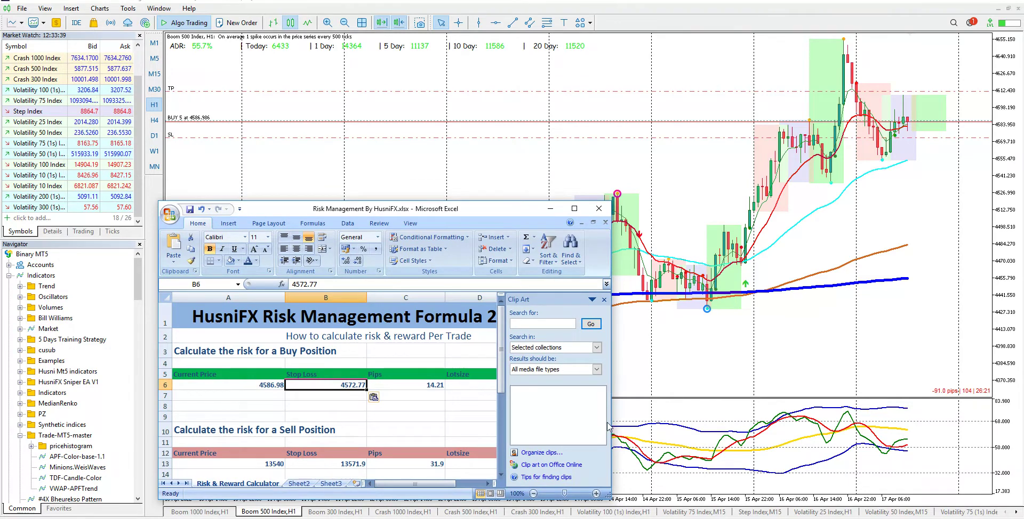
{"action": "left_click_drag", "start_coordinate": [611, 418], "coordinate": [721, 415]}
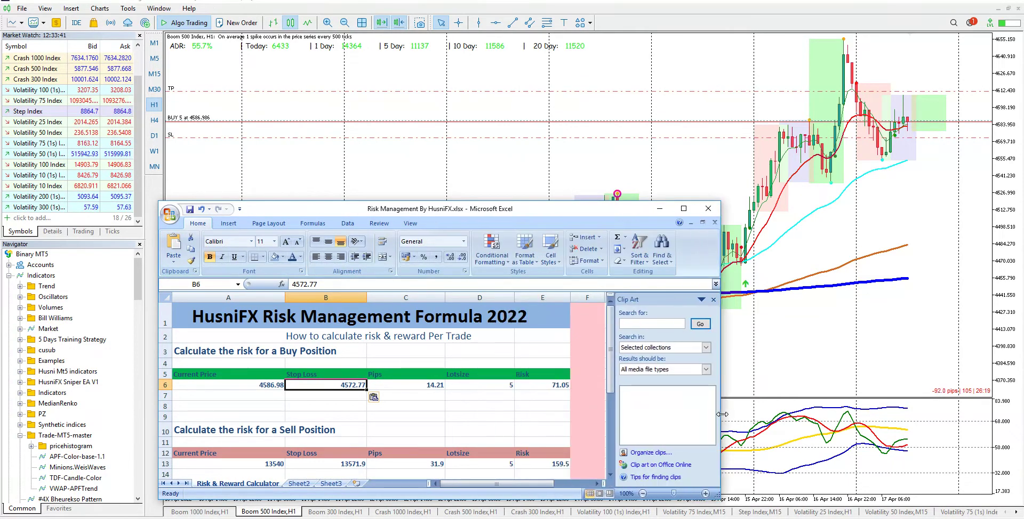
{"action": "left_click", "coordinate": [401, 396], "text": "shift"}
{"action": "left_click", "coordinate": [360, 385]}
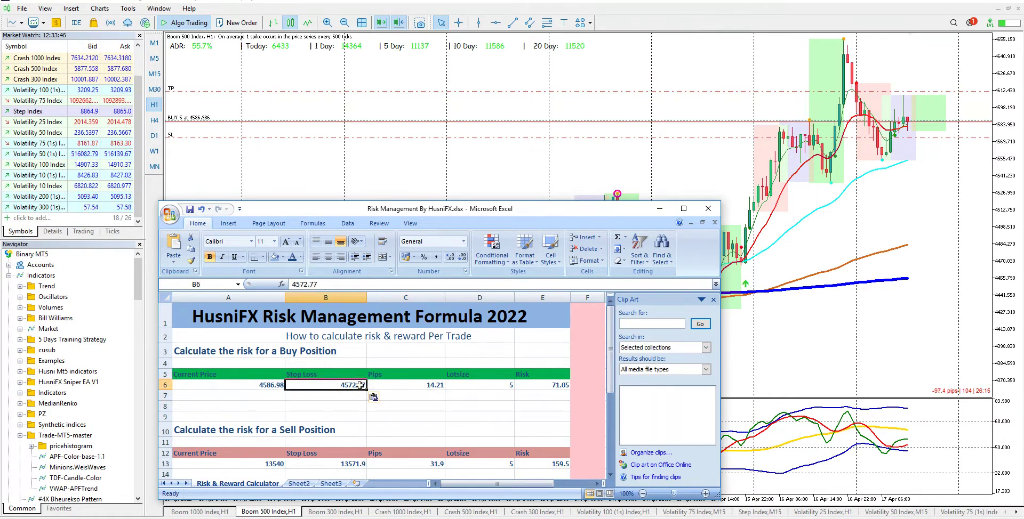
{"action": "left_click", "coordinate": [501, 385]}
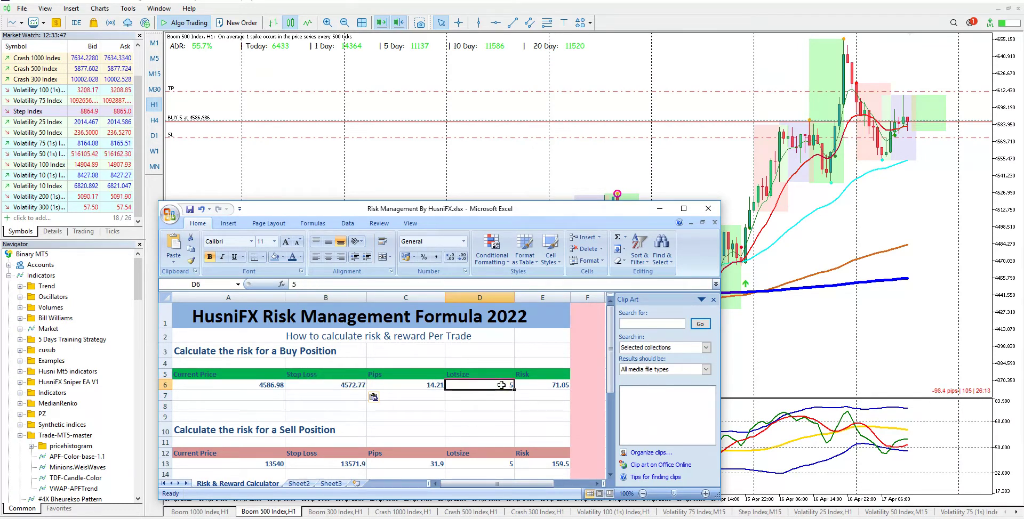
Check the stop loss distance in points in MetaTrader's Boom 500 position details, close them, and return to the Risk Management workbook in Excel, maximized
{"action": "left_click", "coordinate": [226, 128]}
{"action": "double_click", "coordinate": [222, 121]}
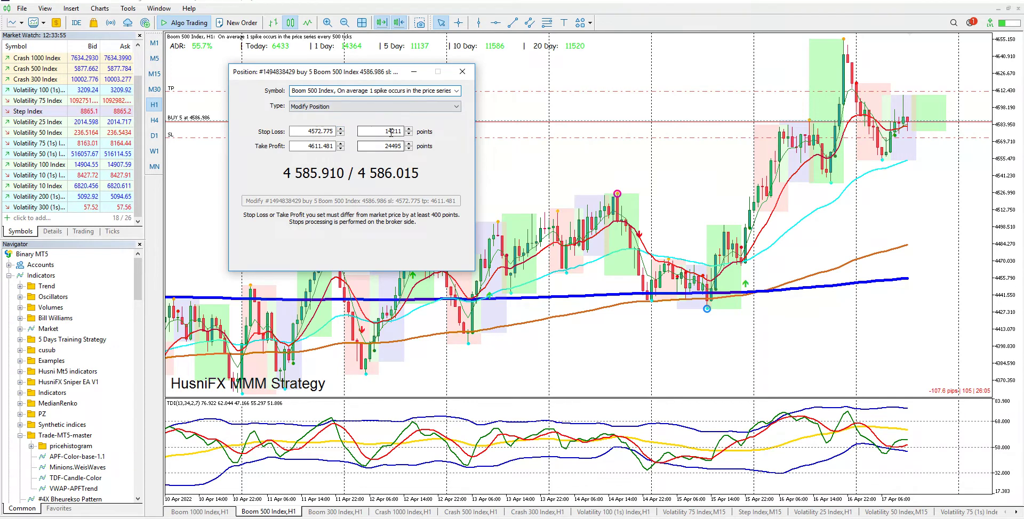
{"action": "left_click", "coordinate": [462, 71]}
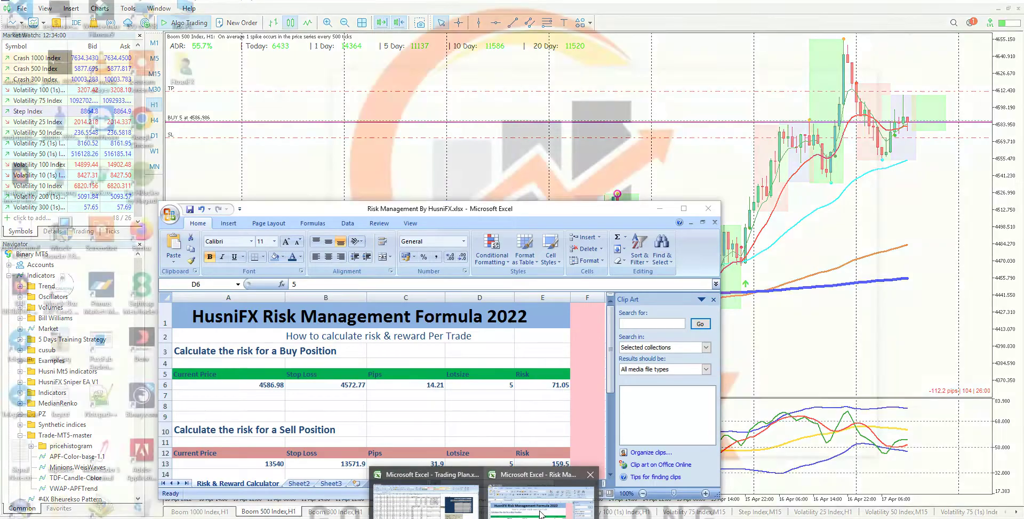
{"action": "left_click", "coordinate": [544, 491]}
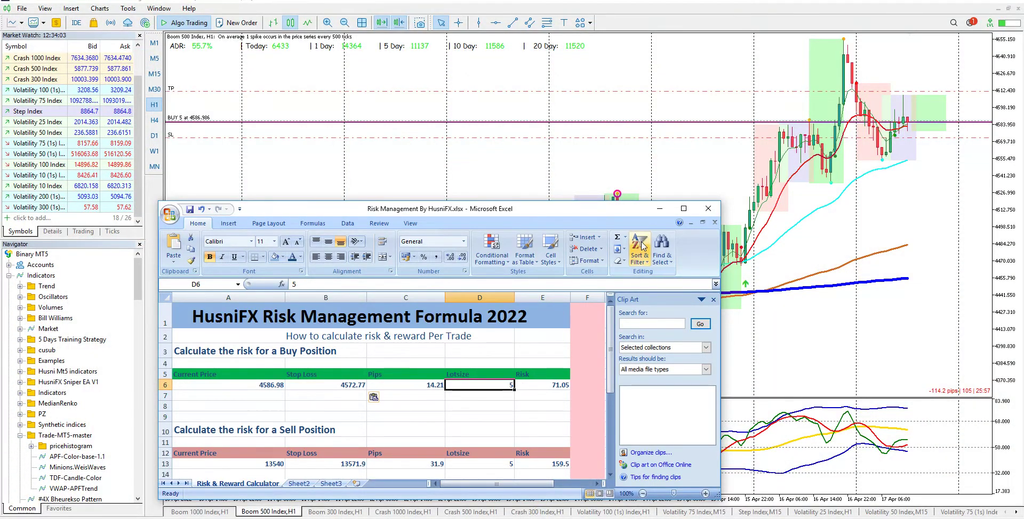
{"action": "left_click", "coordinate": [683, 208]}
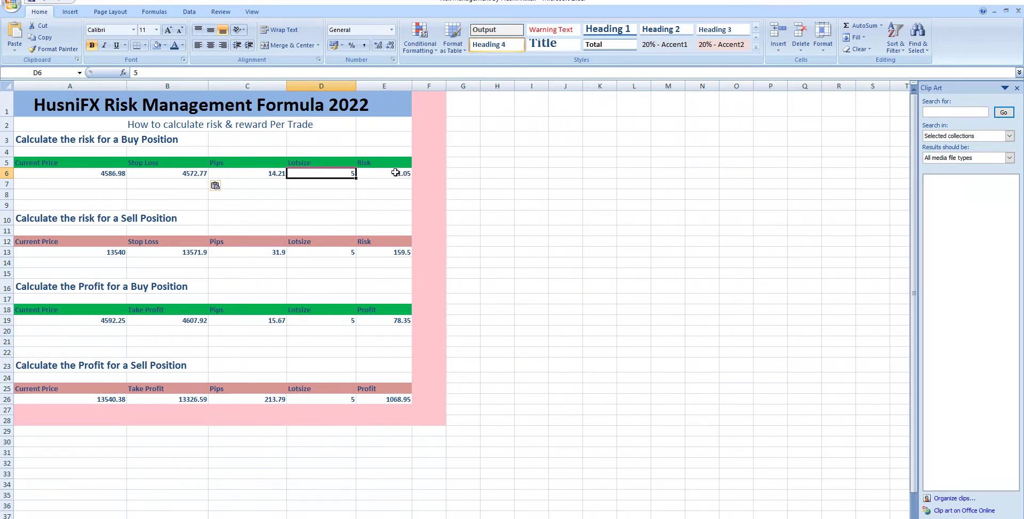
Copy the buy risk table's Current Price from A6 into the buy profit table's Current Price cell A19 in the Risk Management workbook
{"action": "key", "text": "alt+Tab"}
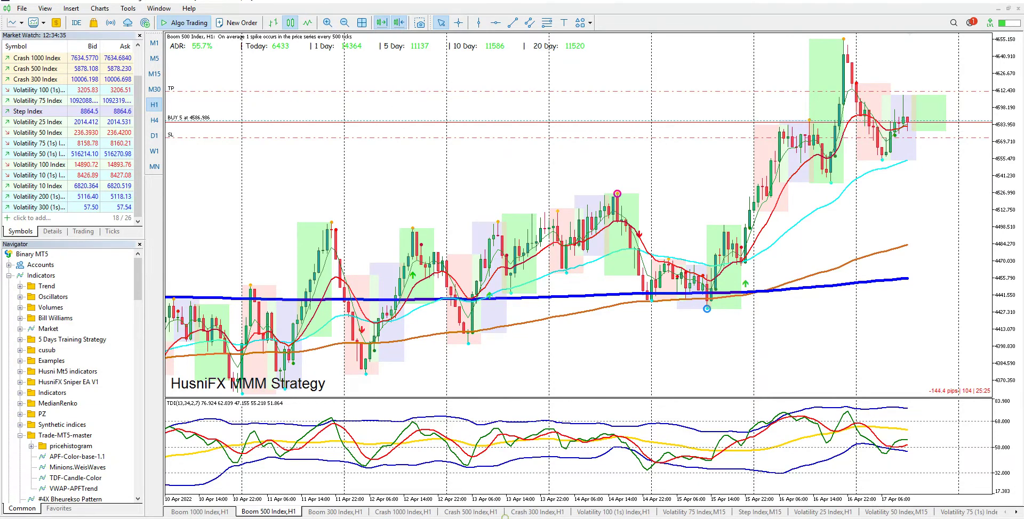
{"action": "left_click", "coordinate": [520, 512]}
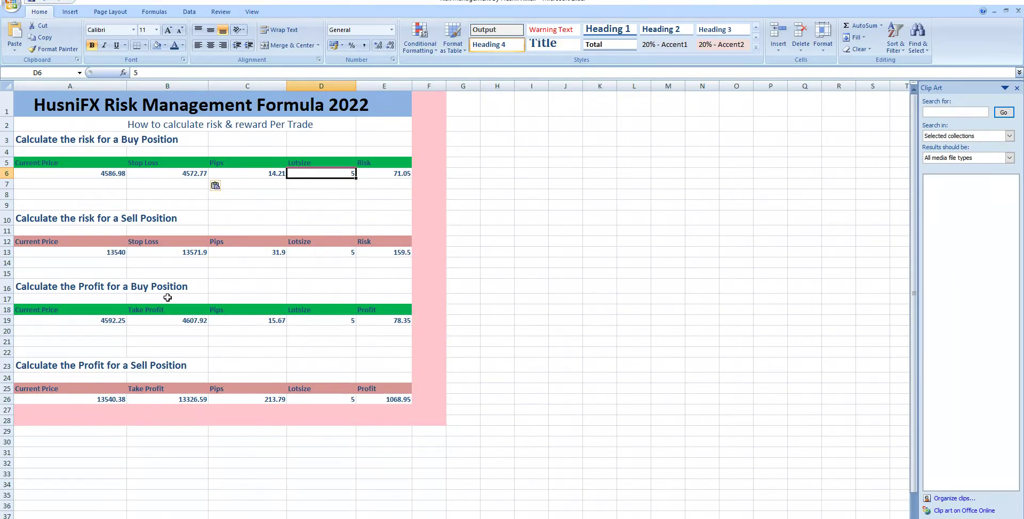
{"action": "left_click", "coordinate": [112, 174]}
{"action": "right_click", "coordinate": [112, 175]}
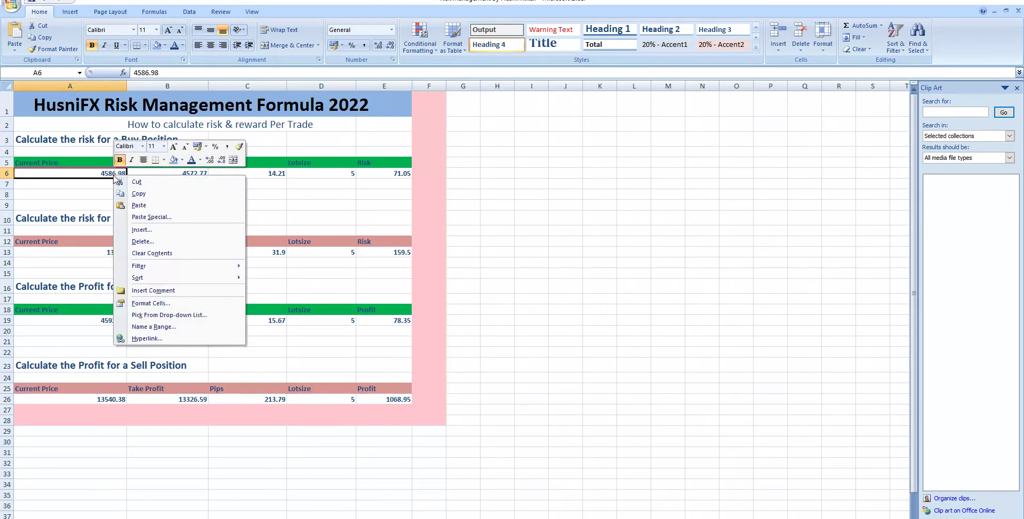
{"action": "left_click", "coordinate": [158, 194]}
{"action": "left_click", "coordinate": [118, 322]}
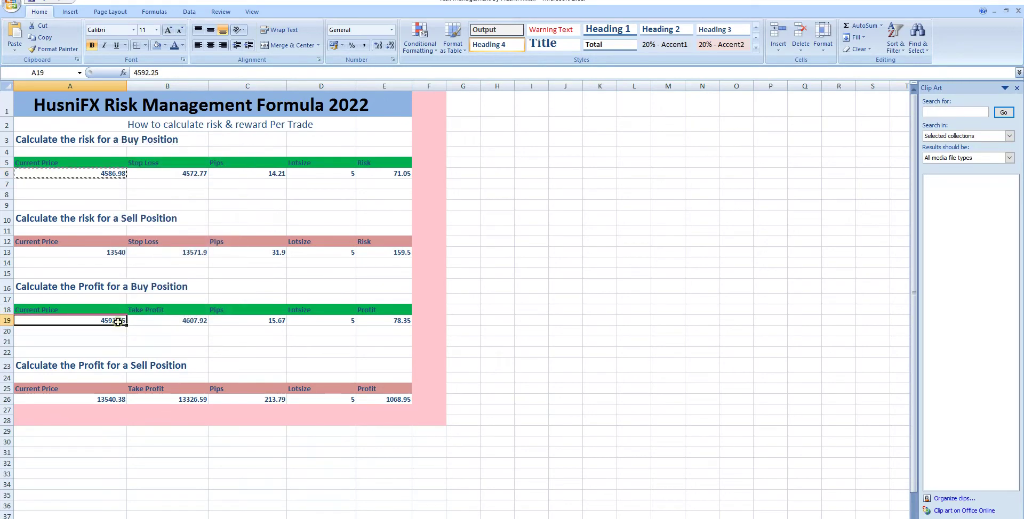
{"action": "key", "text": "ctrl+v"}
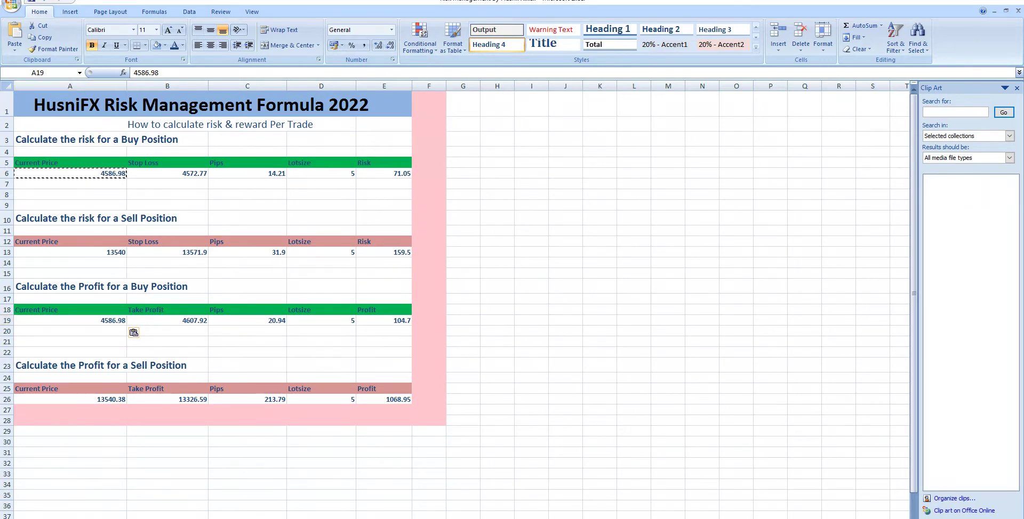
Copy the take profit price from the Boom 500 position details in MetaTrader and return to the Risk Management workbook in Excel
{"action": "key", "text": "alt+Tab"}
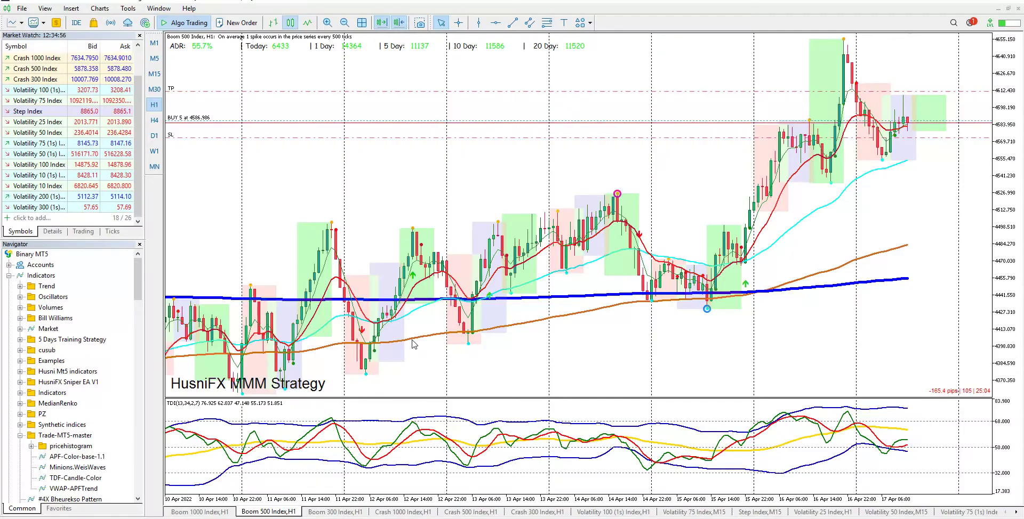
{"action": "double_click", "coordinate": [292, 92]}
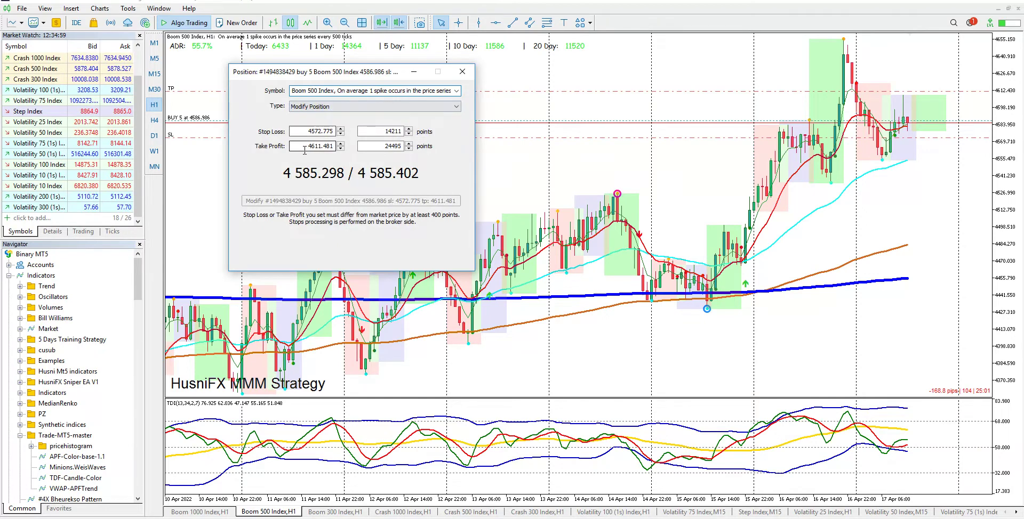
{"action": "left_click_drag", "start_coordinate": [304, 151], "coordinate": [330, 147]}
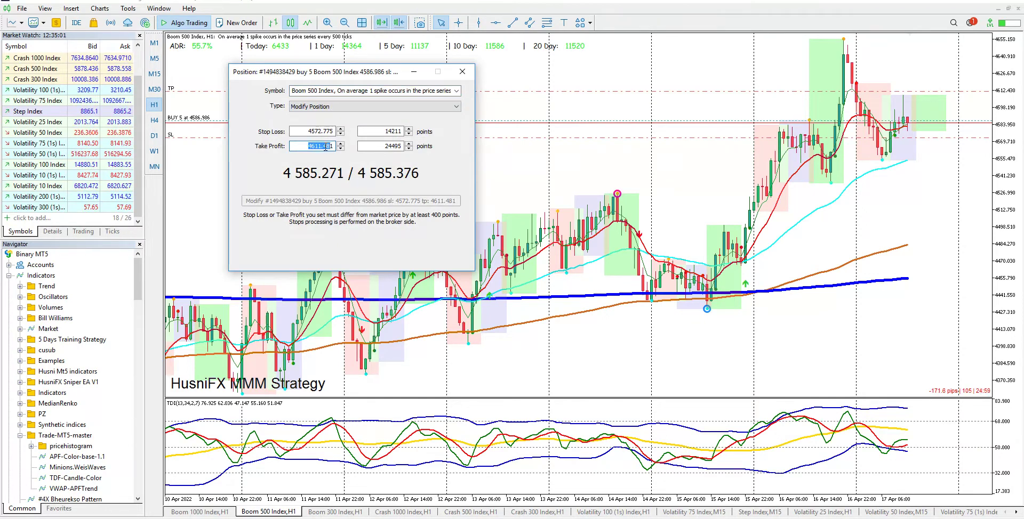
{"action": "right_click", "coordinate": [325, 148]}
{"action": "left_click", "coordinate": [372, 183]}
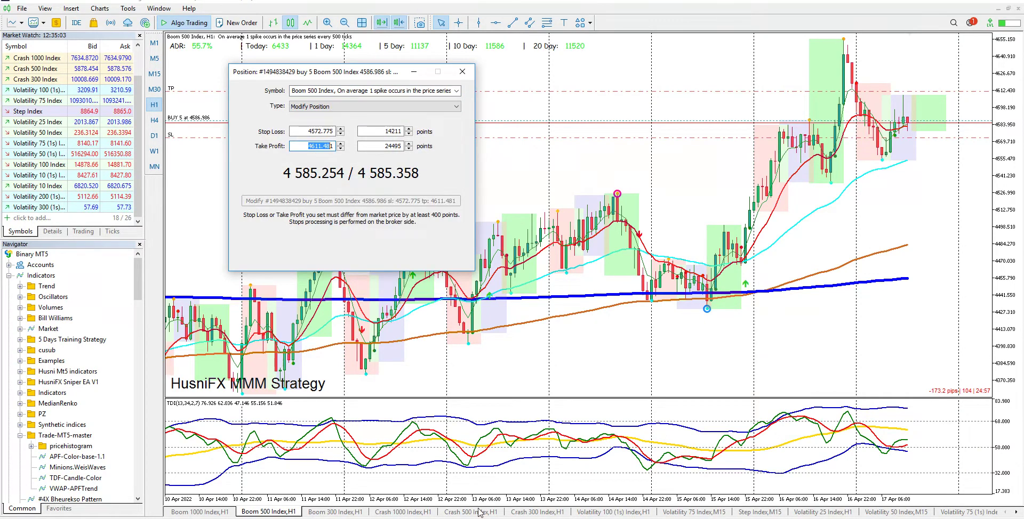
{"action": "mouse_move", "coordinate": [480, 517]}
{"action": "left_click", "coordinate": [542, 492]}
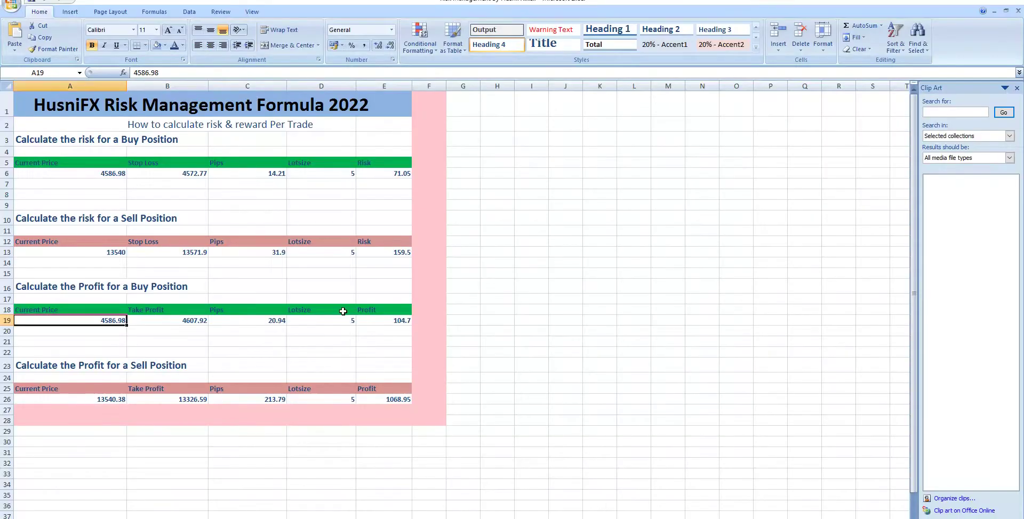
Set the Take Profit in the buy position profit table, cell B19, to 4611.48
{"action": "double_click", "coordinate": [197, 321]}
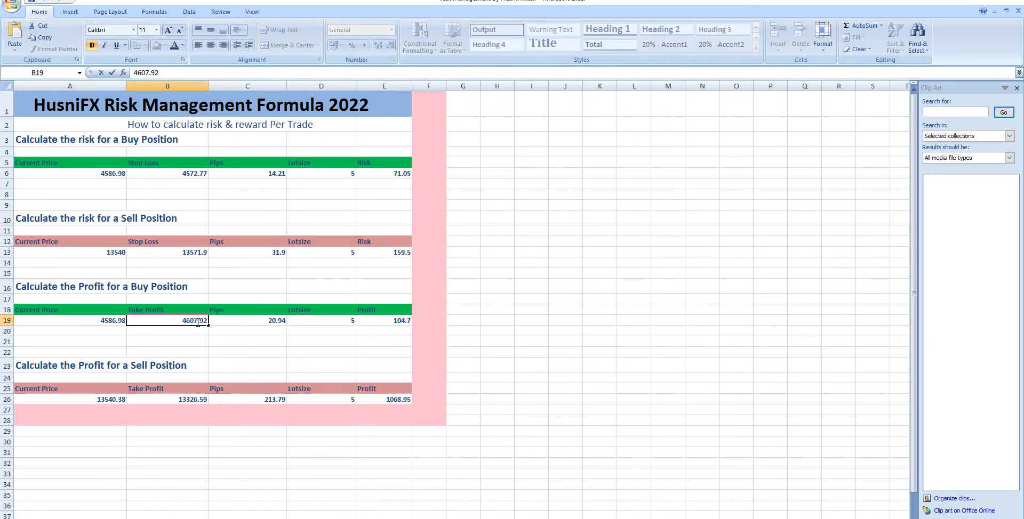
{"action": "key", "text": "BackSpace"}
{"action": "type", "text": "4611.48"}
{"action": "left_click", "coordinate": [218, 337]}
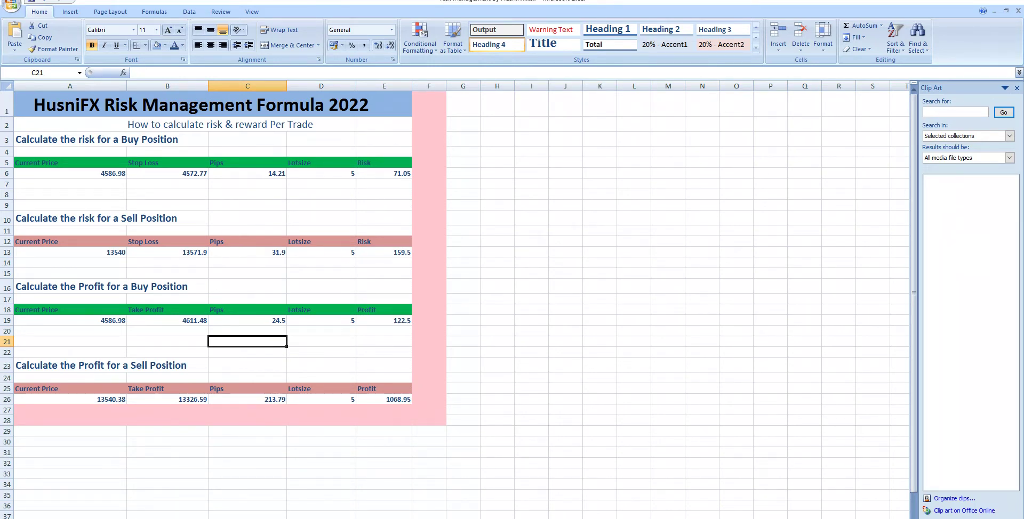
Switch to MetaTrader, close the Boom 500 position details, and open the sell position's details on the Boom 1000 Index H1 chart
{"action": "key", "text": "alt+Tab"}
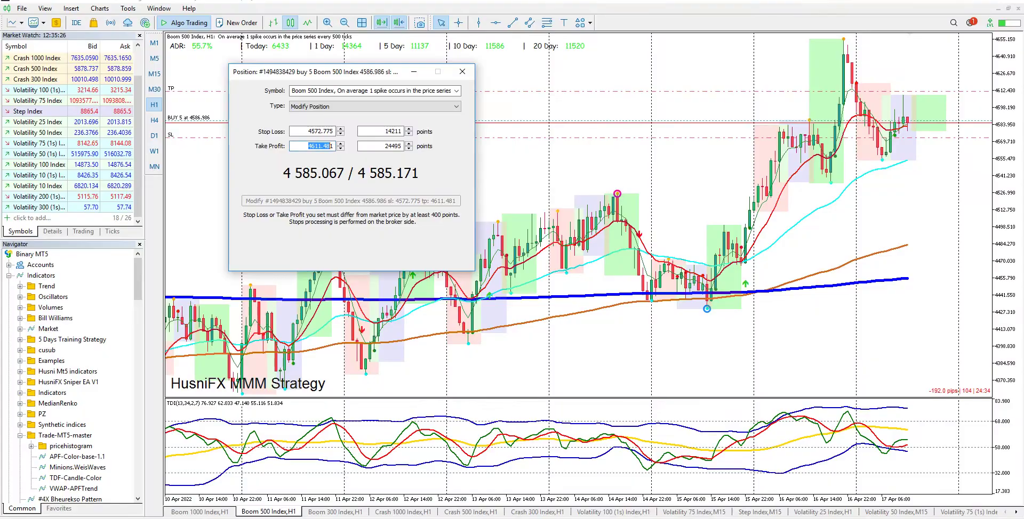
{"action": "left_click", "coordinate": [463, 71]}
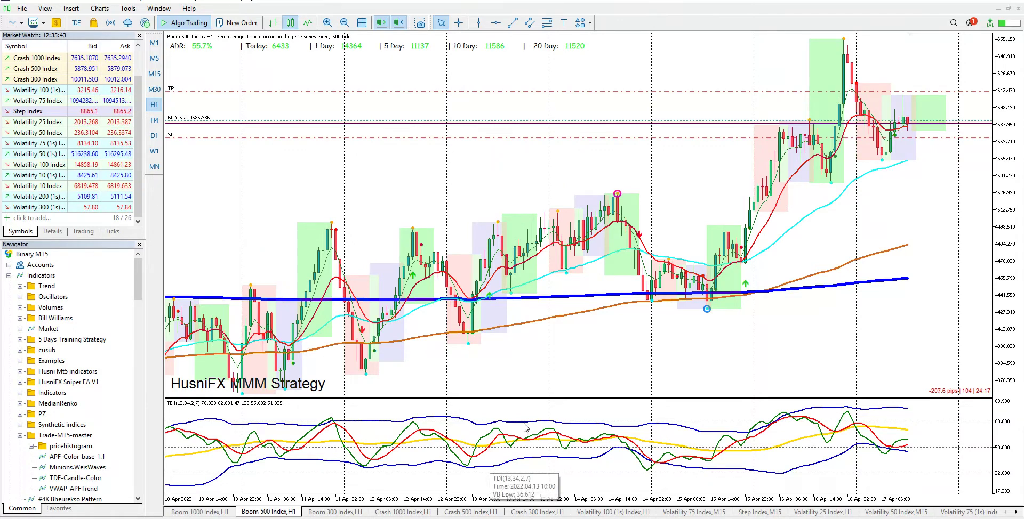
{"action": "left_click", "coordinate": [227, 513]}
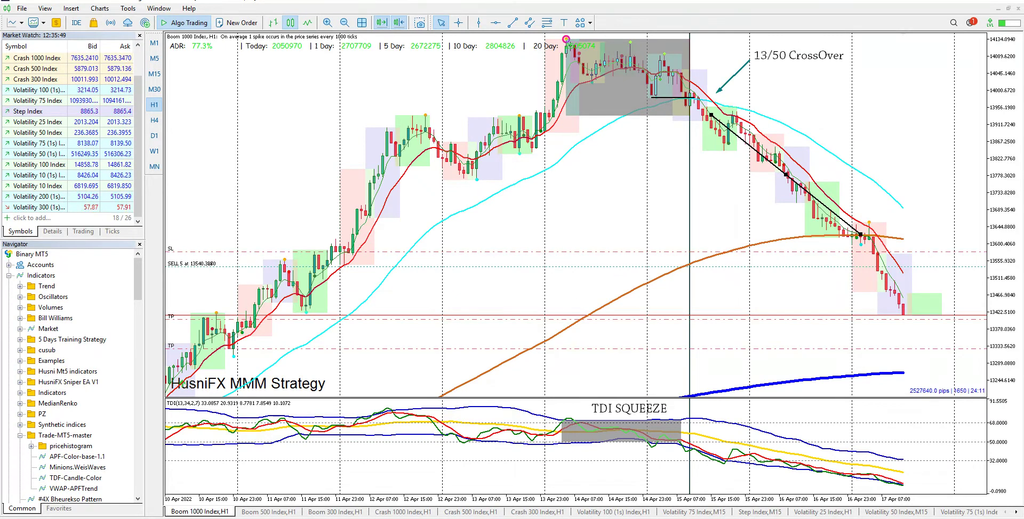
{"action": "mouse_move", "coordinate": [486, 518]}
{"action": "left_click", "coordinate": [525, 502]}
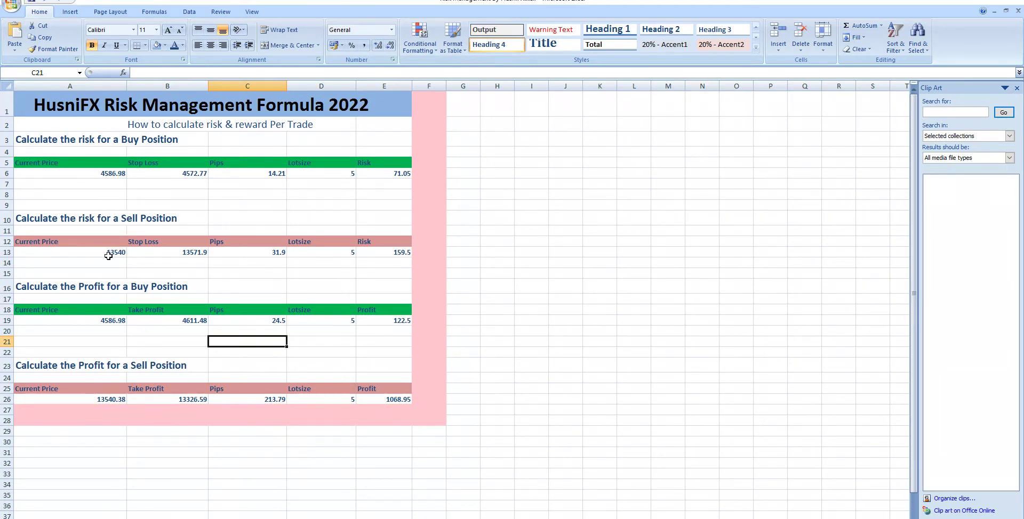
{"action": "key", "text": "alt+Tab"}
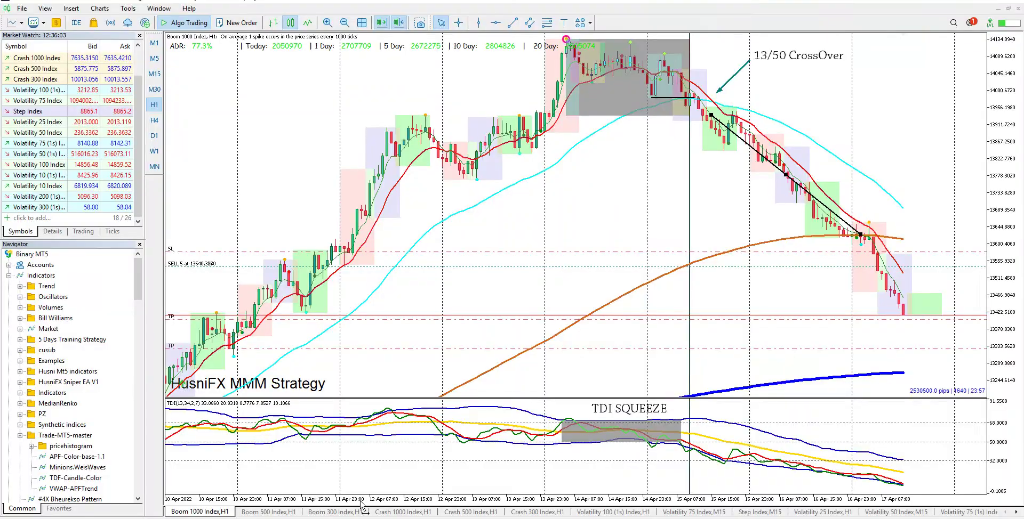
{"action": "double_click", "coordinate": [410, 267]}
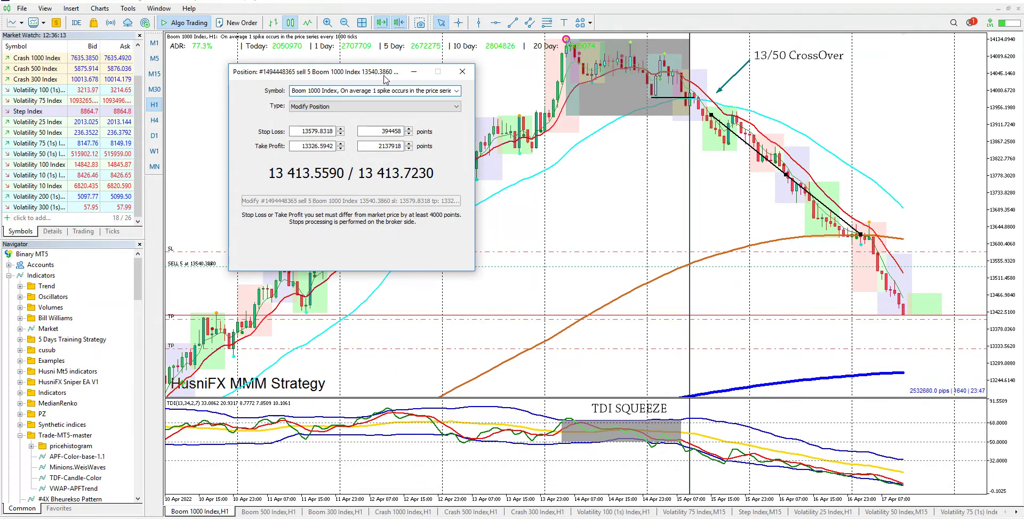
Return to the Risk Management workbook in Excel and restore its smaller window so MetaTrader's sell position details stay visible above it
{"action": "left_click", "coordinate": [502, 517]}
{"action": "left_click", "coordinate": [521, 512]}
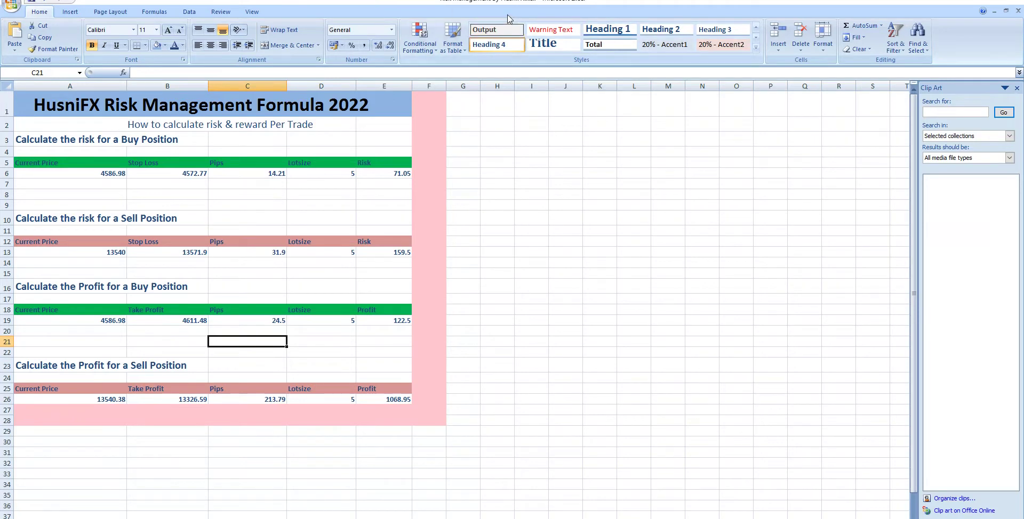
{"action": "left_click", "coordinate": [502, 516]}
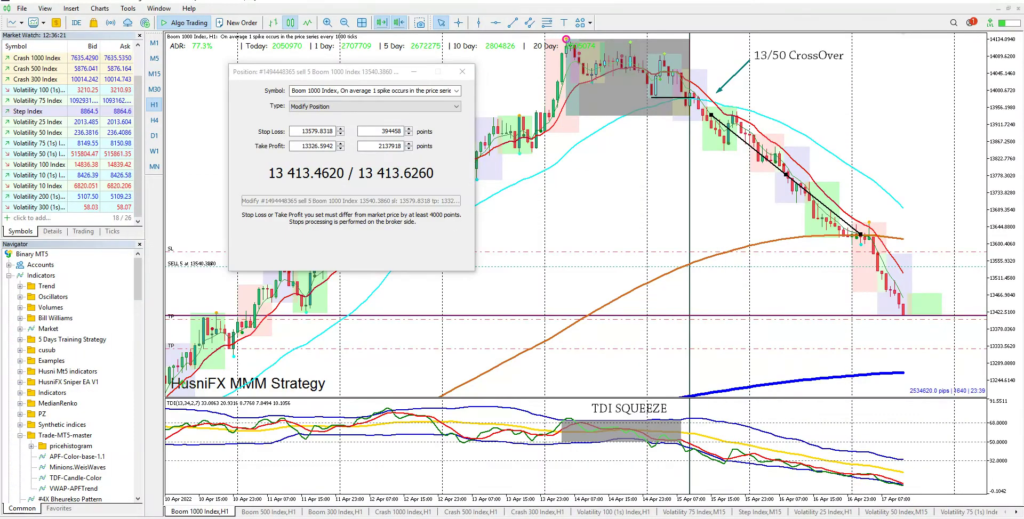
{"action": "mouse_move", "coordinate": [502, 516]}
{"action": "left_click", "coordinate": [549, 488]}
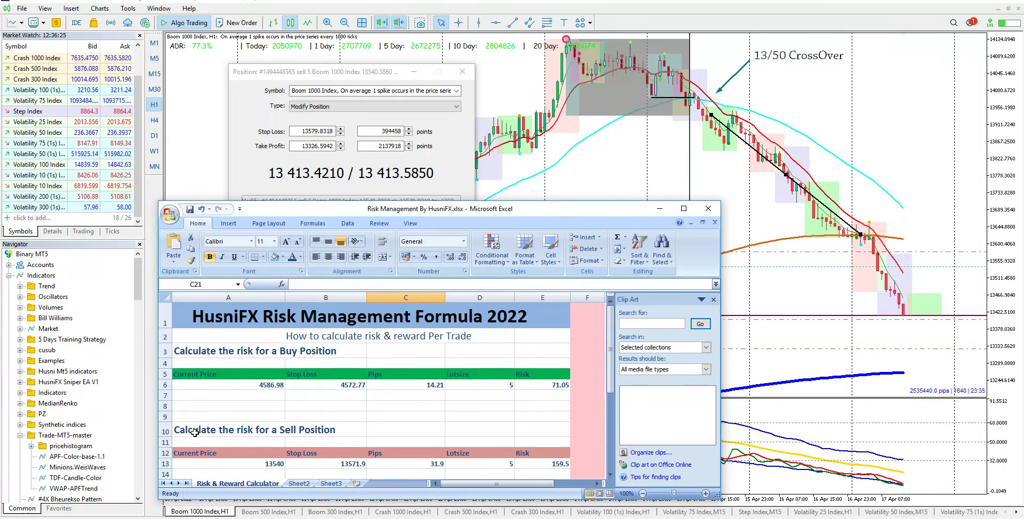
Set the Current Price in the sell position risk table, cell A13, to 13540.38
{"action": "double_click", "coordinate": [274, 464]}
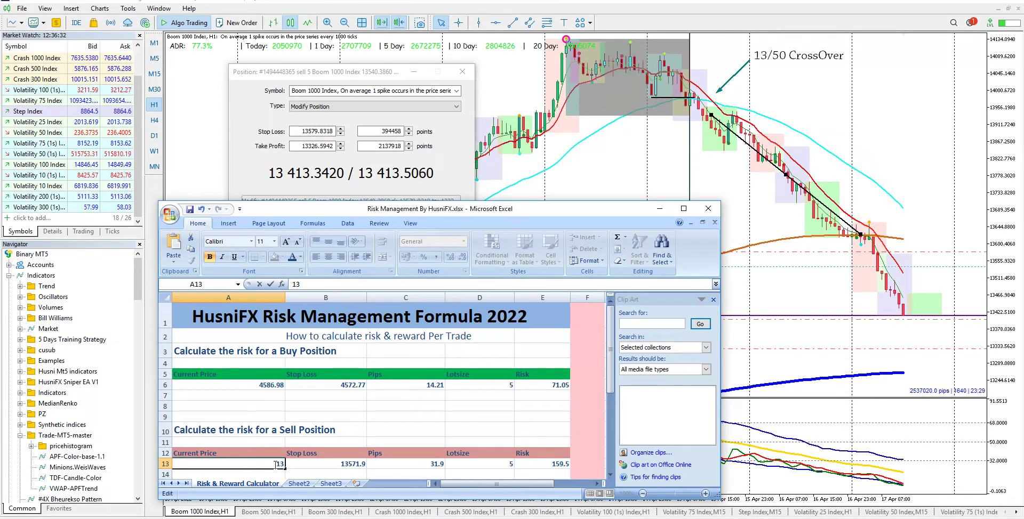
{"action": "type", "text": "54"}
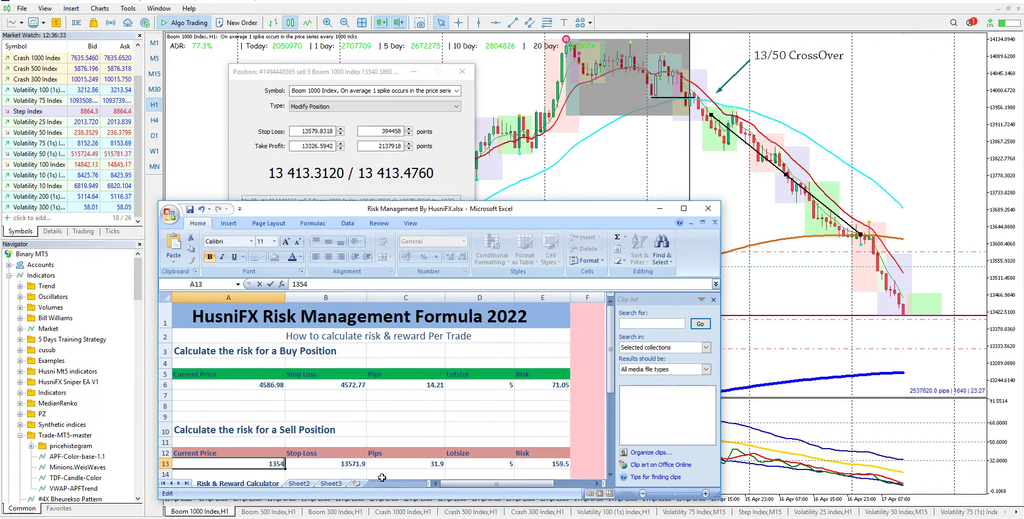
{"action": "type", "text": "0."}
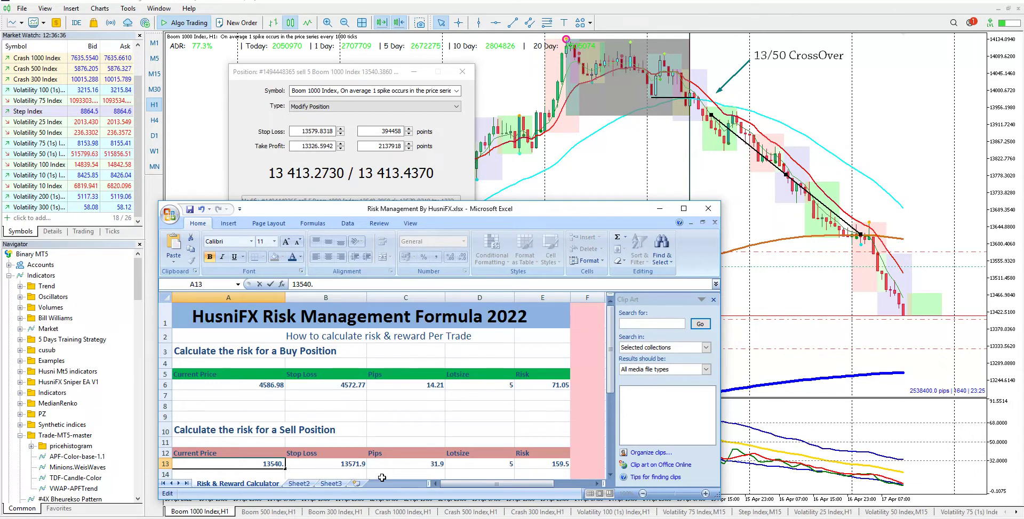
{"action": "type", "text": "38"}
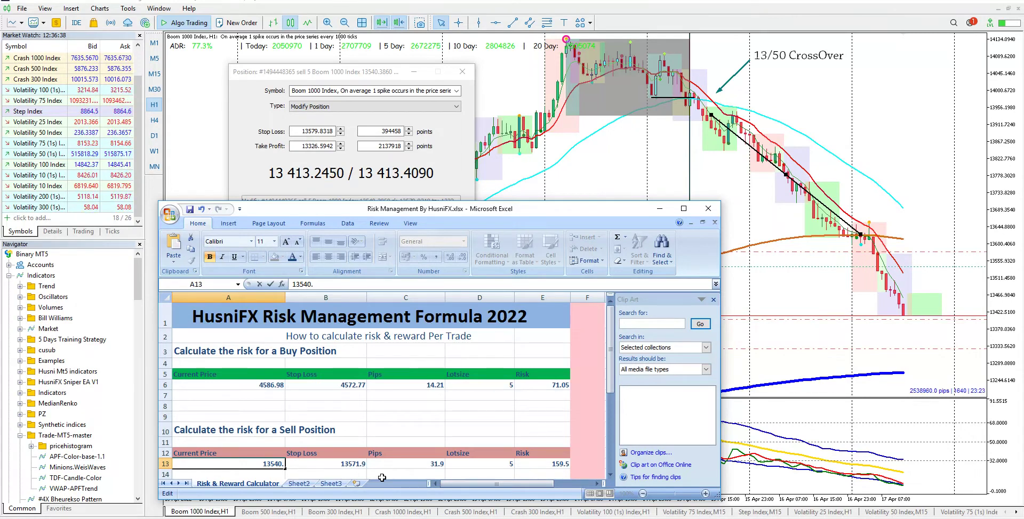
Set the Stop Loss in the sell position risk table, cell B13, to 13579.83, taken from MetaTrader's Boom 1000 sell position details
{"action": "double_click", "coordinate": [358, 464]}
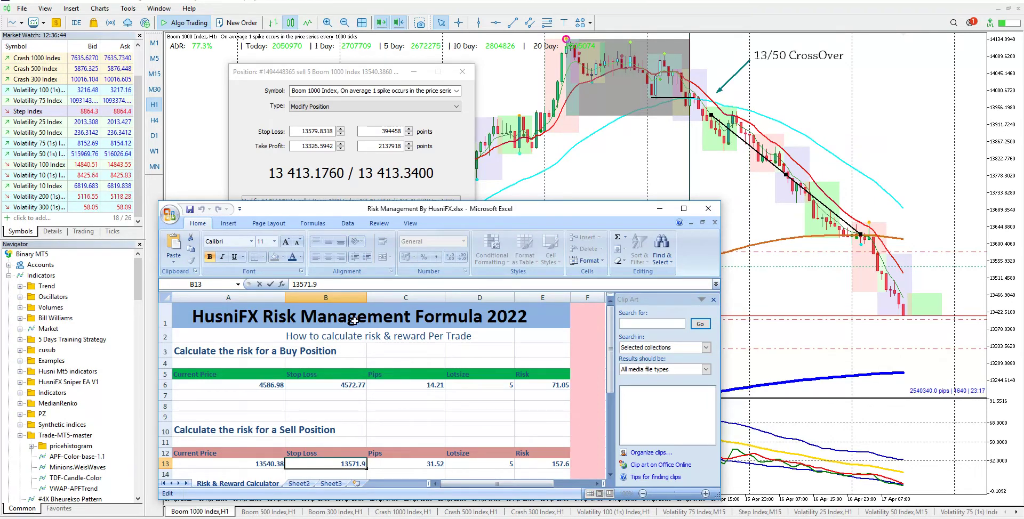
{"action": "double_click", "coordinate": [320, 131]}
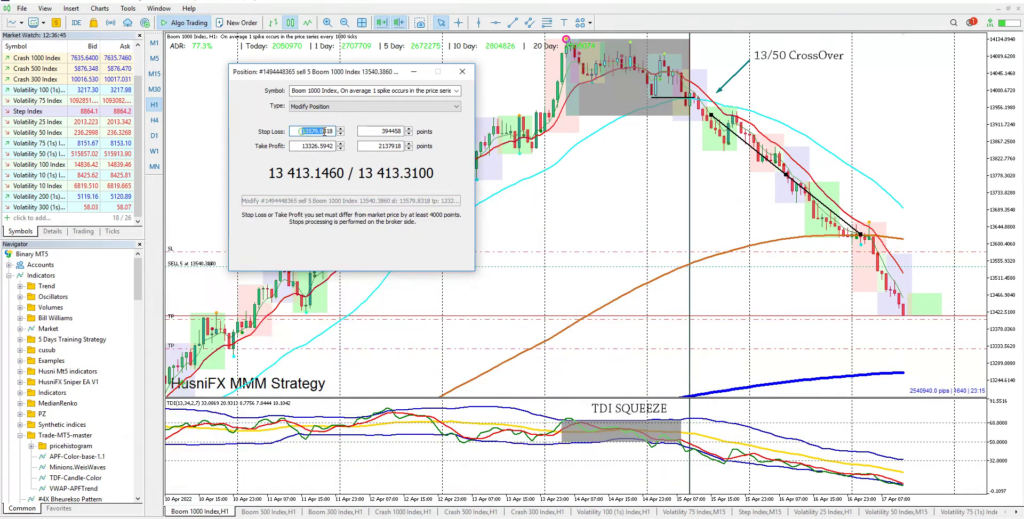
{"action": "right_click", "coordinate": [320, 132]}
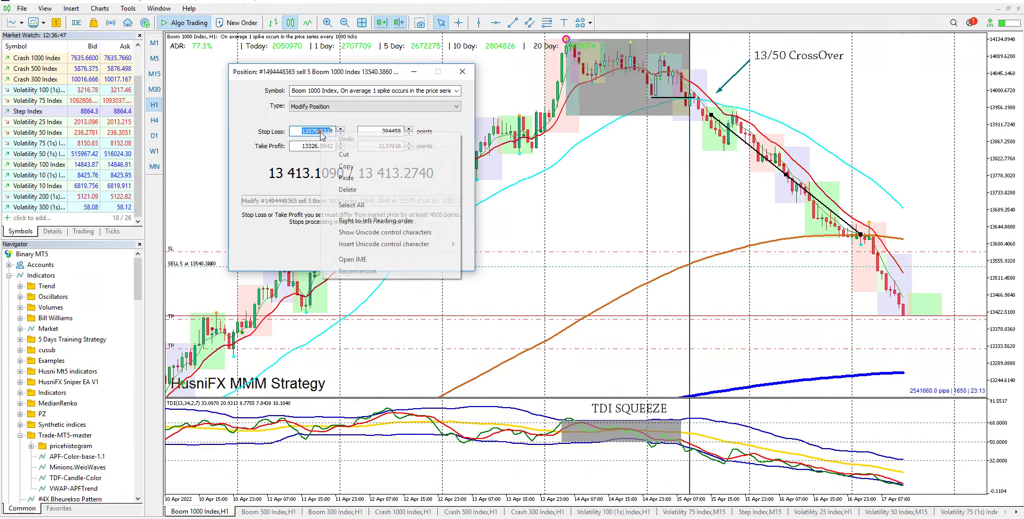
{"action": "left_click", "coordinate": [341, 161]}
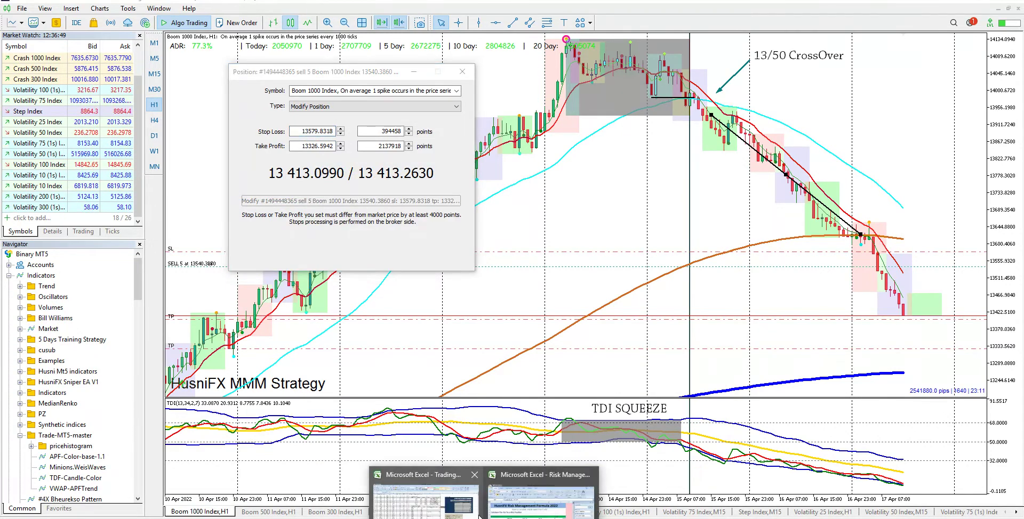
{"action": "left_click", "coordinate": [549, 493]}
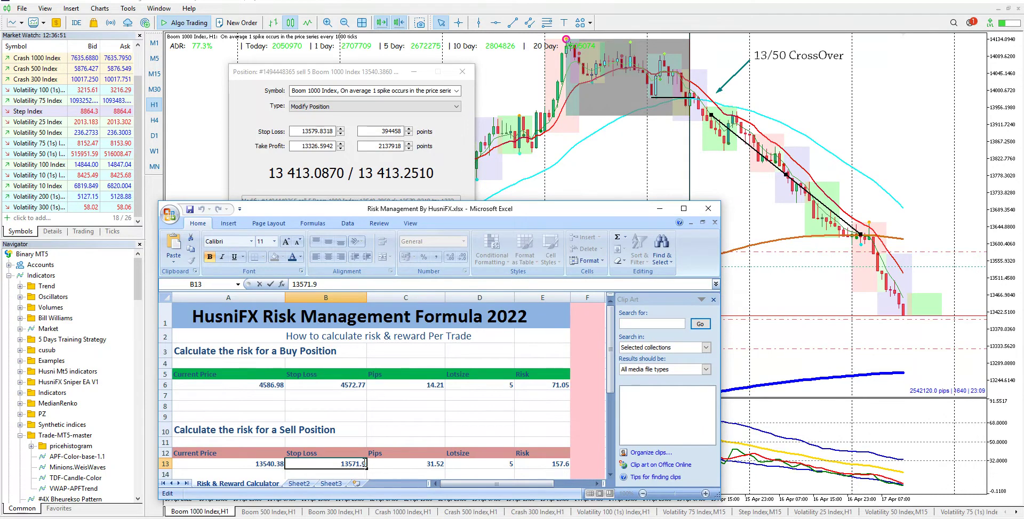
{"action": "key", "text": "shift+Left"}
{"action": "key", "text": "shift+Left"}
{"action": "key", "text": "shift+Home"}
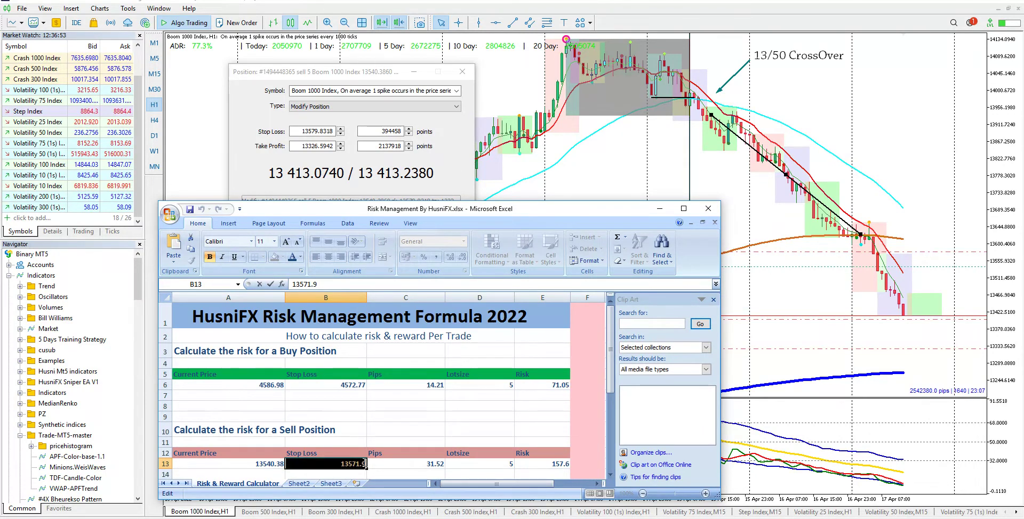
{"action": "type", "text": "13579.831"}
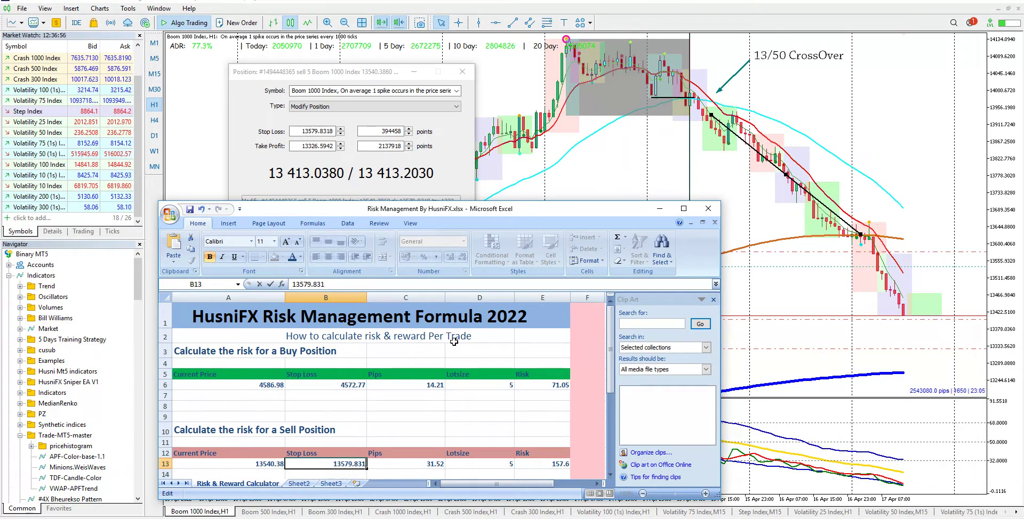
{"action": "key", "text": "BackSpace"}
{"action": "key", "text": "Return"}
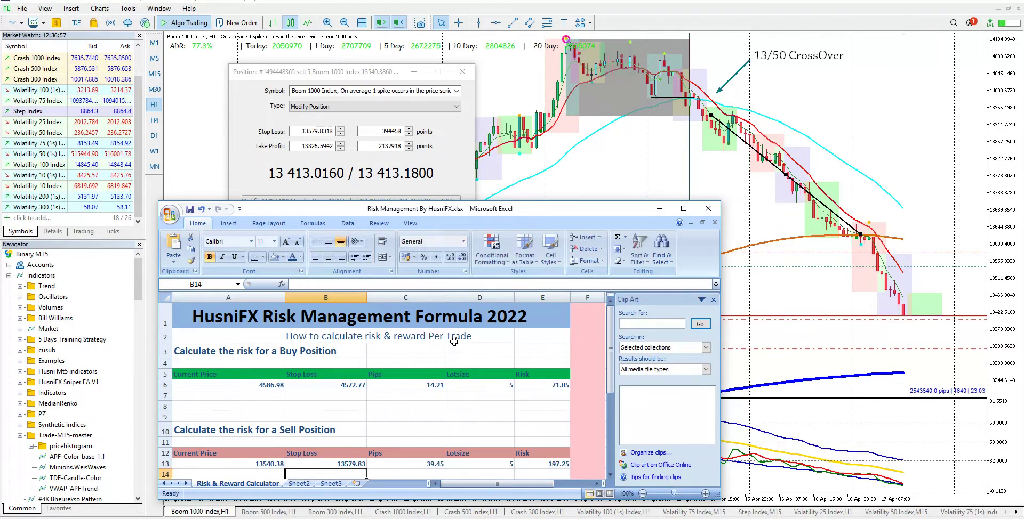
Close the sell position details in MetaTrader and return to the Risk Management workbook in Excel, bringing the profit tables into view
{"action": "left_click", "coordinate": [468, 79]}
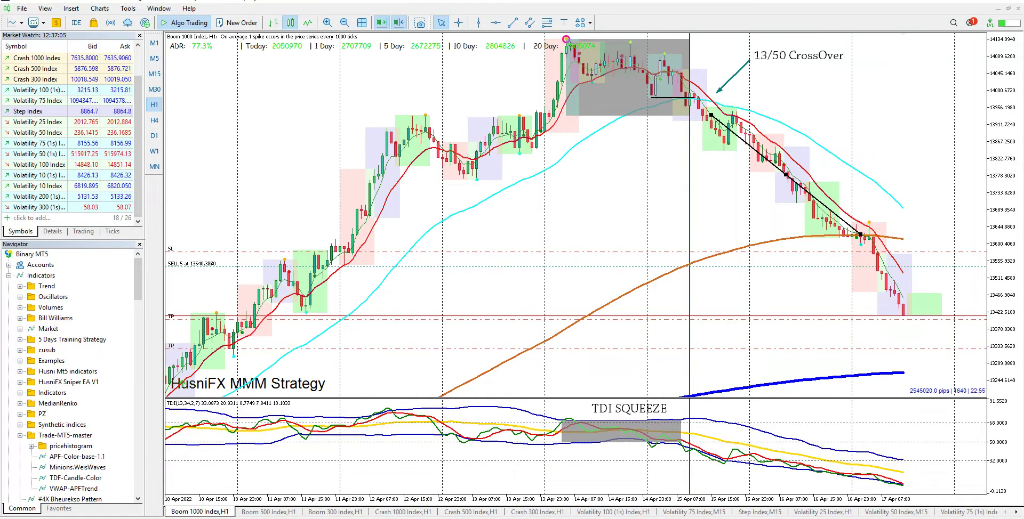
{"action": "left_click", "coordinate": [544, 490]}
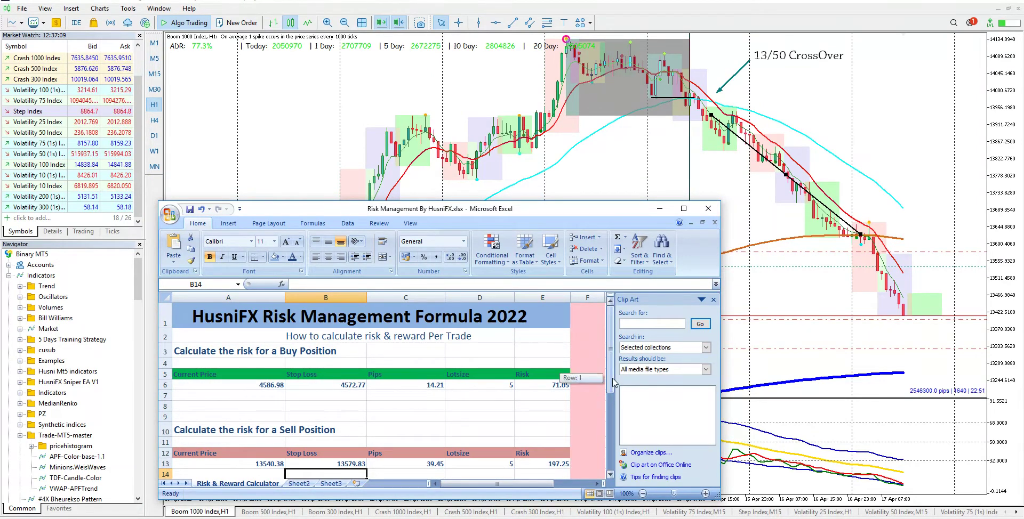
{"action": "scroll", "coordinate": [587, 379], "scroll_direction": "down", "scroll_amount": 1}
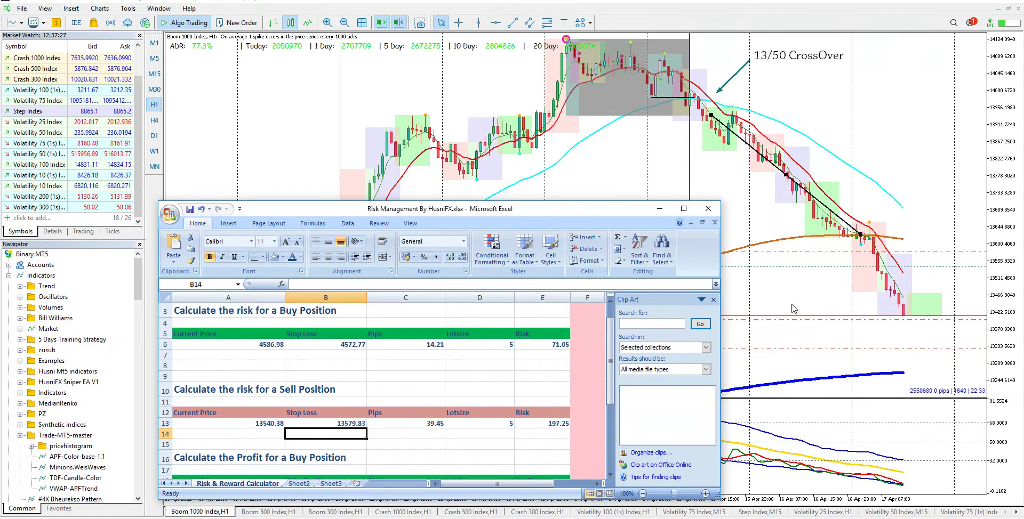
{"action": "left_click", "coordinate": [659, 209]}
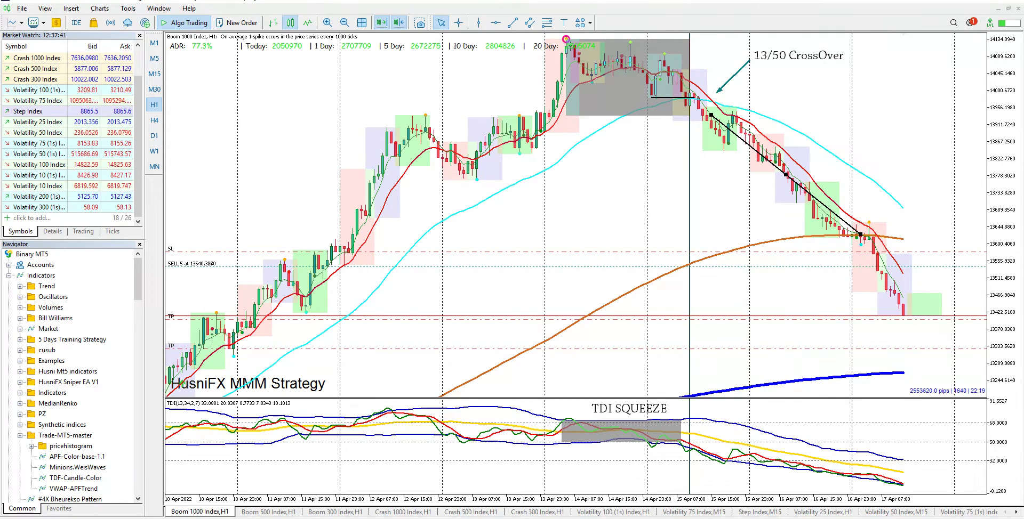
{"action": "left_click", "coordinate": [541, 494]}
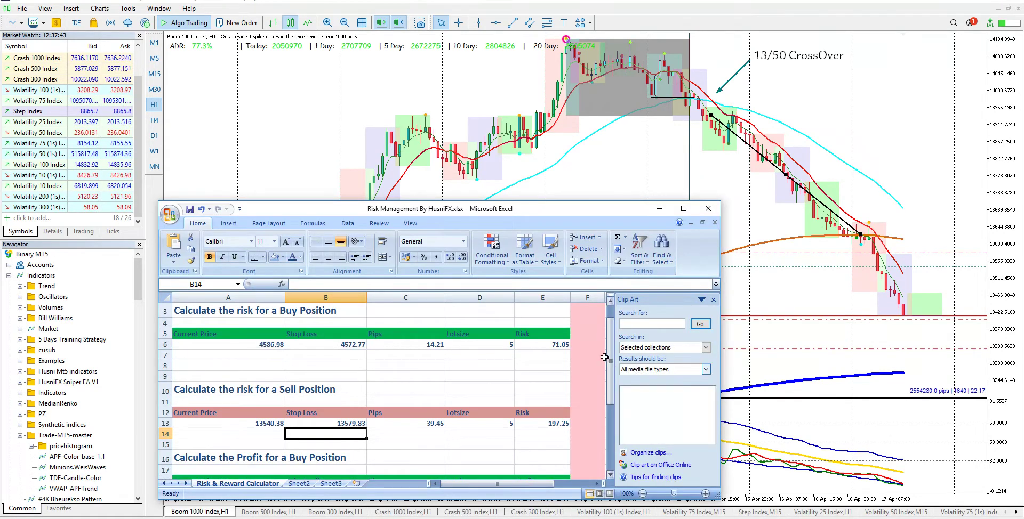
{"action": "left_click_drag", "start_coordinate": [610, 357], "coordinate": [616, 420]}
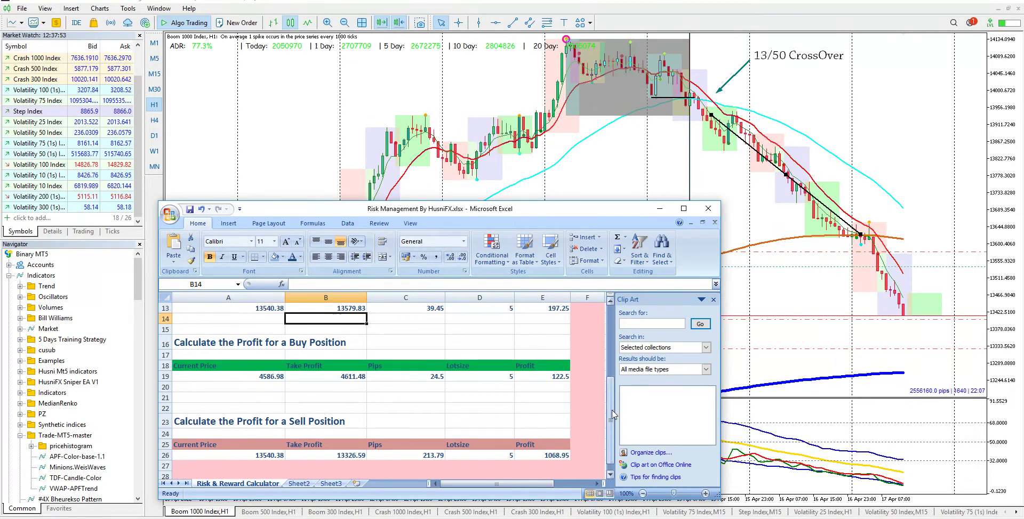
{"action": "left_click_drag", "start_coordinate": [613, 421], "coordinate": [613, 411]}
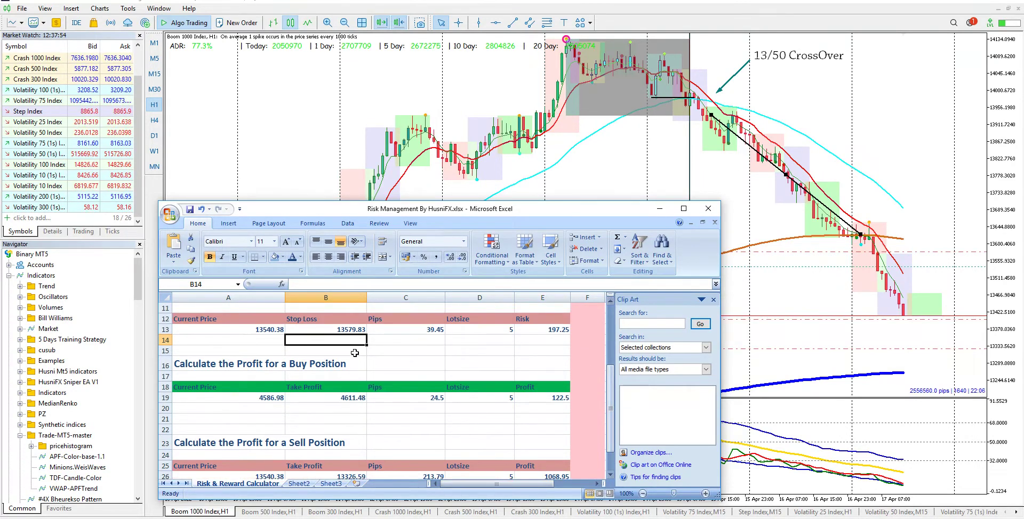
Copy the sell position's Current Price, 13540.38, from cell A13 into the sell position profit table, cell A26
{"action": "left_click", "coordinate": [269, 329]}
{"action": "right_click", "coordinate": [268, 330]}
{"action": "left_click", "coordinate": [291, 349]}
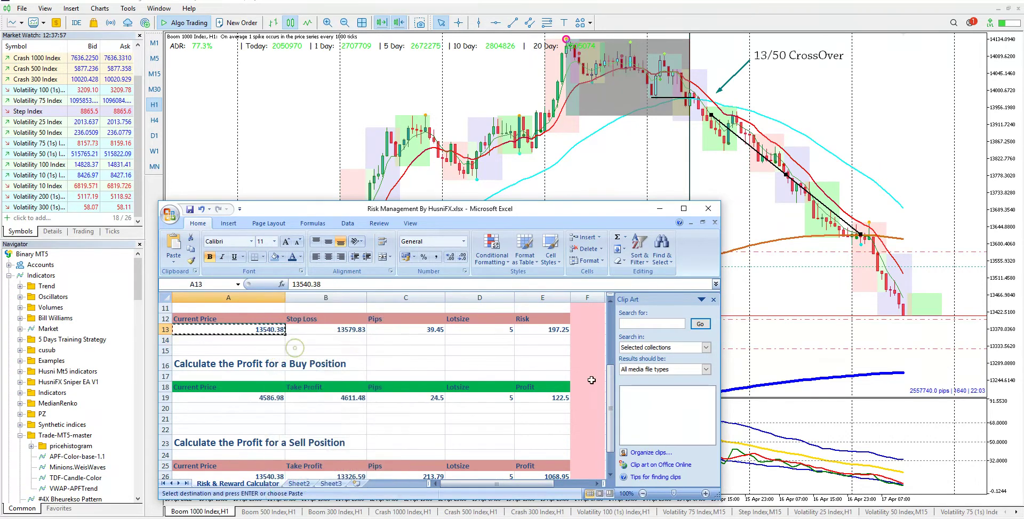
{"action": "scroll", "coordinate": [612, 388], "scroll_direction": "down", "scroll_amount": 1}
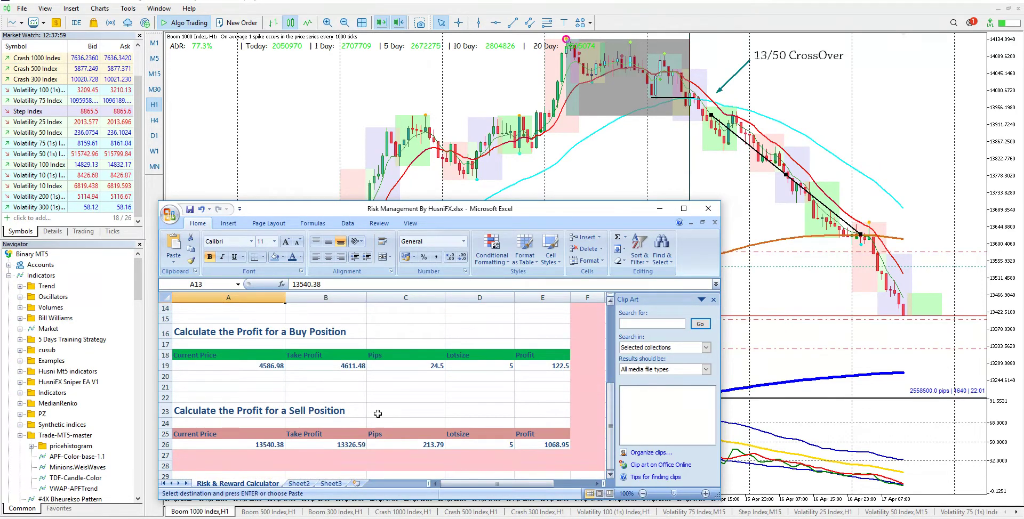
{"action": "left_click", "coordinate": [272, 445]}
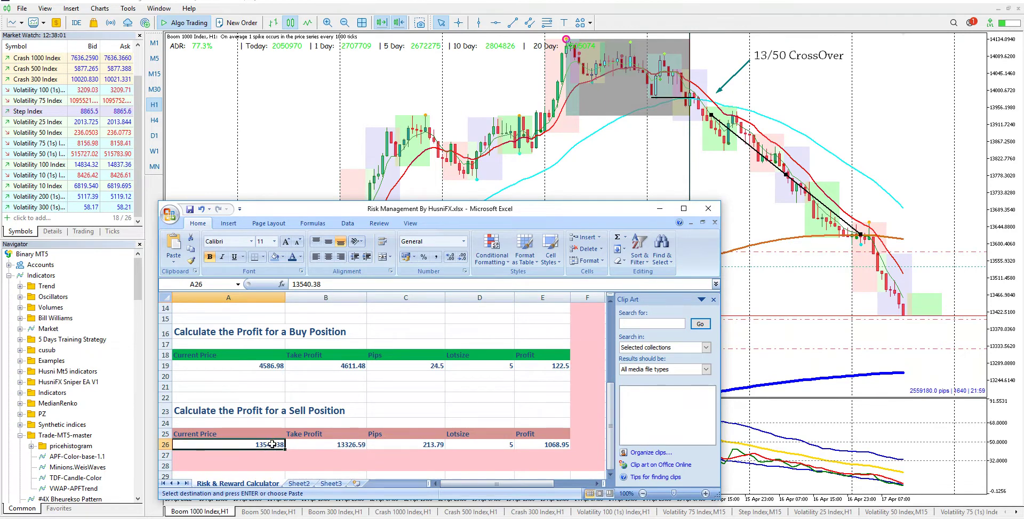
{"action": "key", "text": "ctrl+v"}
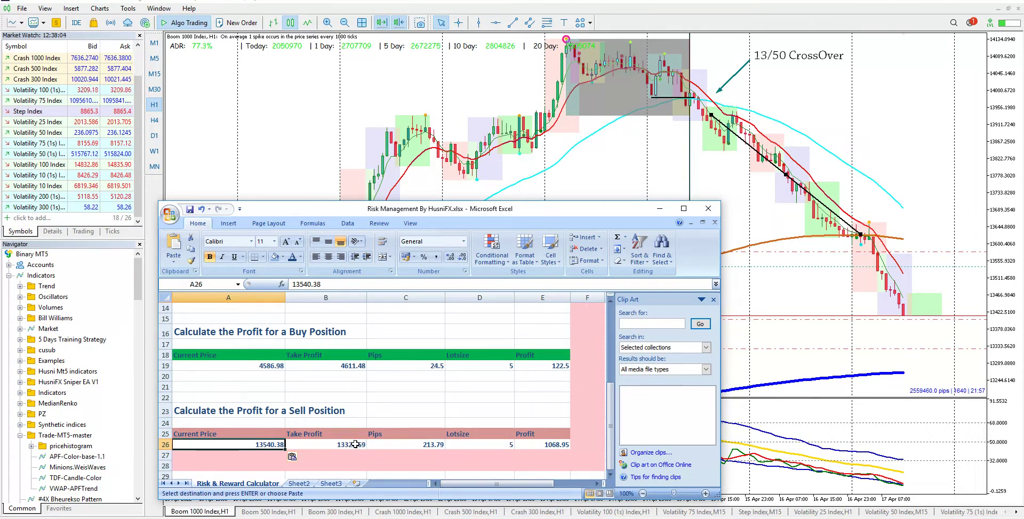
Switch to MetaTrader, open the sell position with the upper TP line, copy its Take Profit as 13403.05, and close the details
{"action": "left_click", "coordinate": [561, 175]}
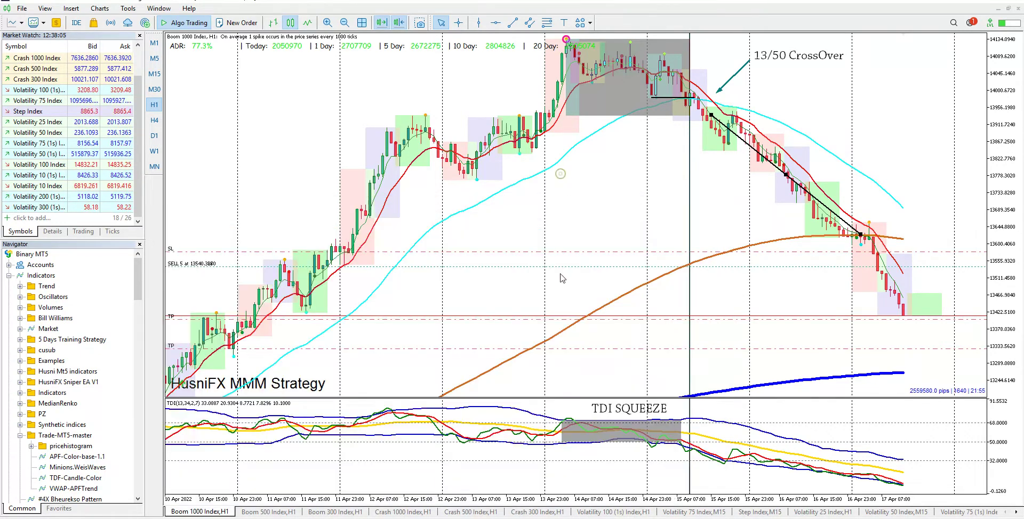
{"action": "double_click", "coordinate": [501, 319]}
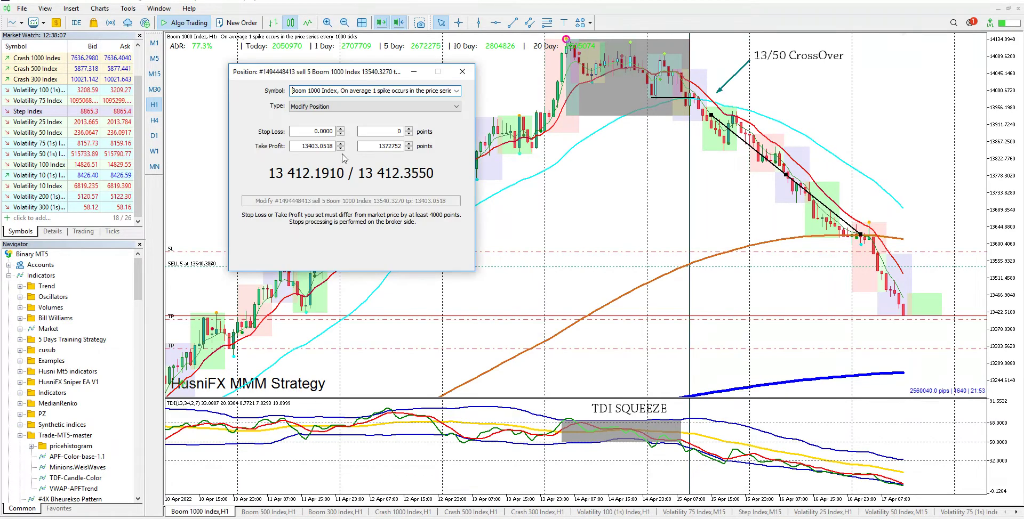
{"action": "left_click_drag", "start_coordinate": [302, 145], "coordinate": [325, 146]}
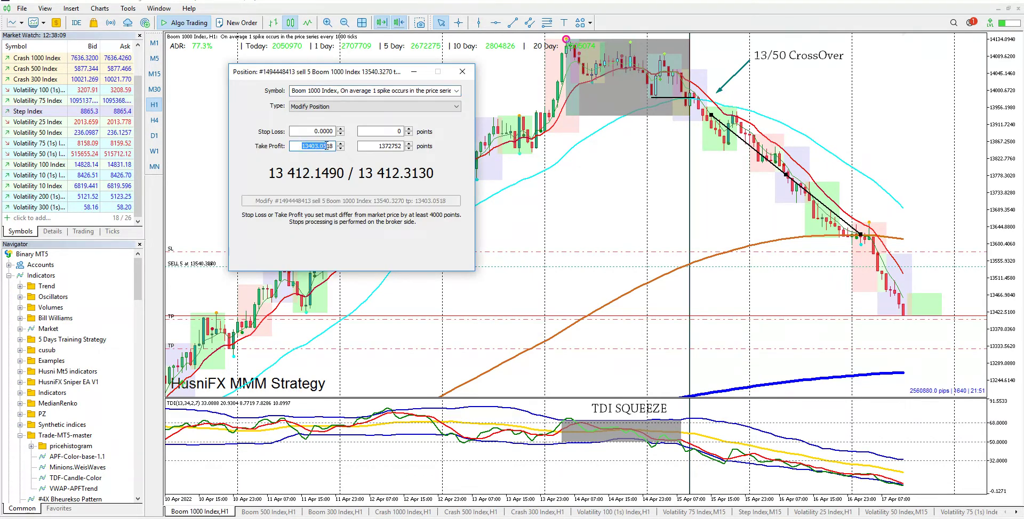
{"action": "right_click", "coordinate": [326, 146]}
{"action": "left_click", "coordinate": [350, 180]}
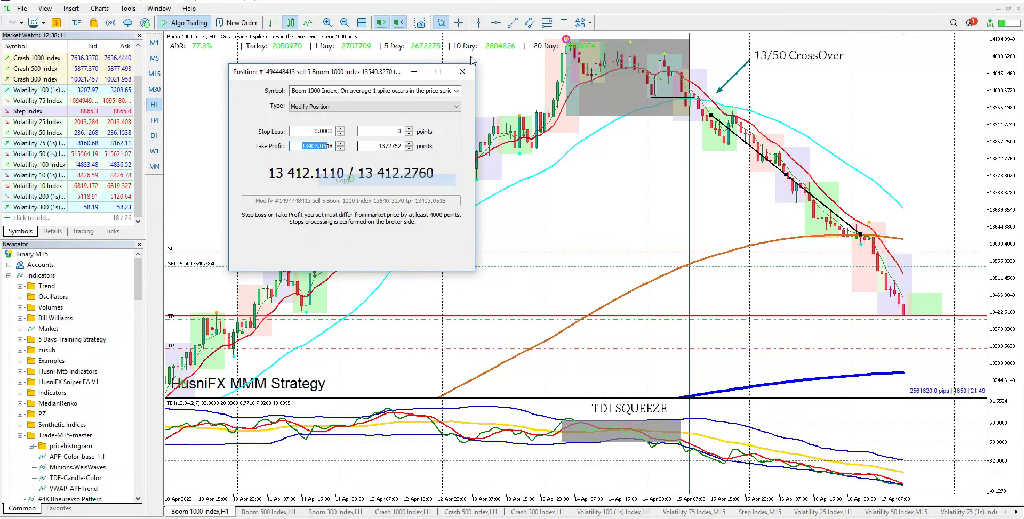
{"action": "left_click", "coordinate": [463, 71]}
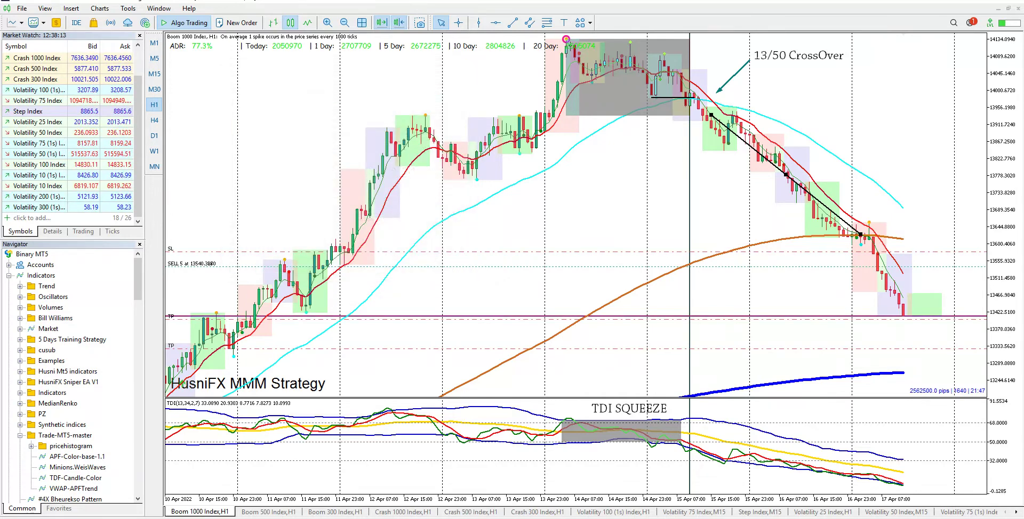
Return to the Risk Management workbook in Excel and paste the Take Profit 13403.05 into the sell position profit table, cell B26
{"action": "key", "text": "alt+Tab"}
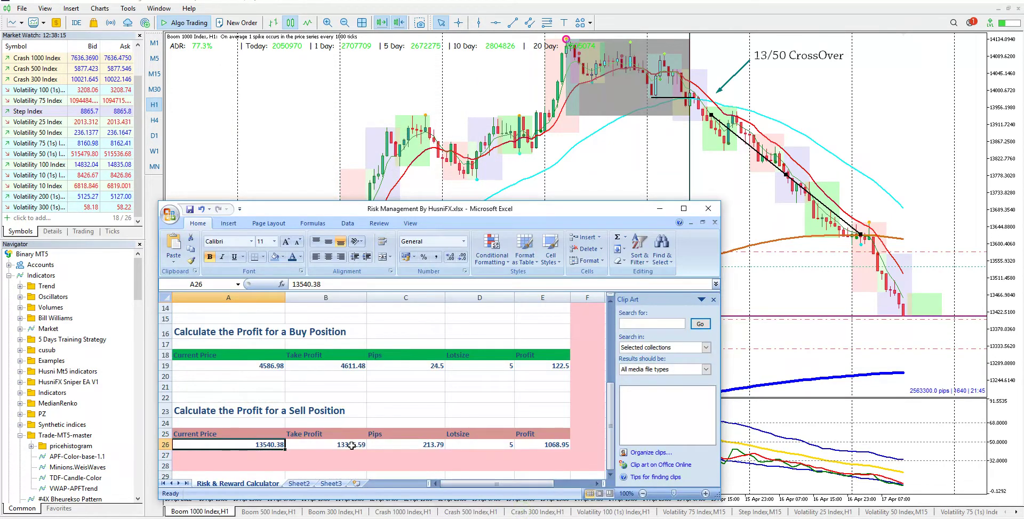
{"action": "left_click", "coordinate": [352, 446]}
{"action": "key", "text": "ctrl+v"}
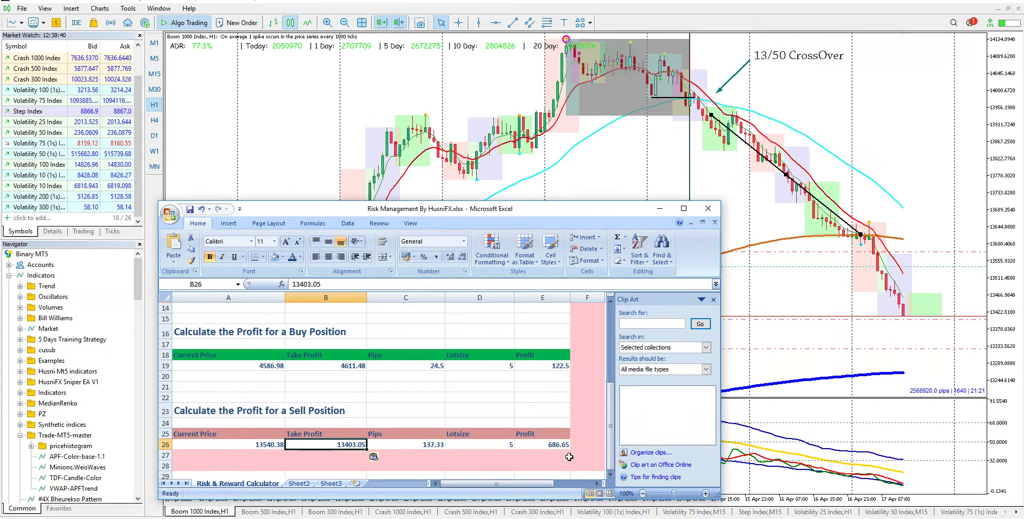
Check the upper TP line's profit on the MetaTrader chart, and review all four risk and profit tables in the maximized Excel workbook
{"action": "left_click", "coordinate": [808, 365]}
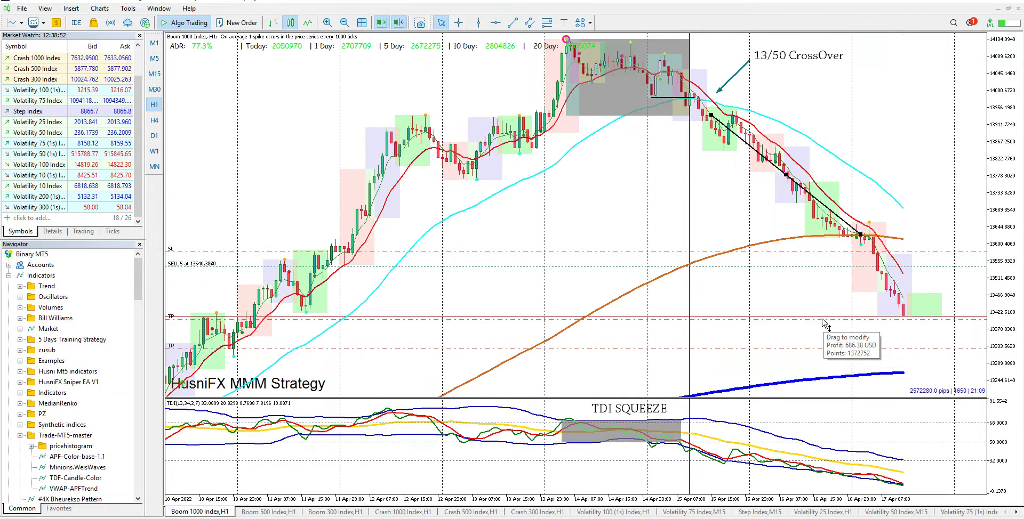
{"action": "left_click", "coordinate": [824, 320]}
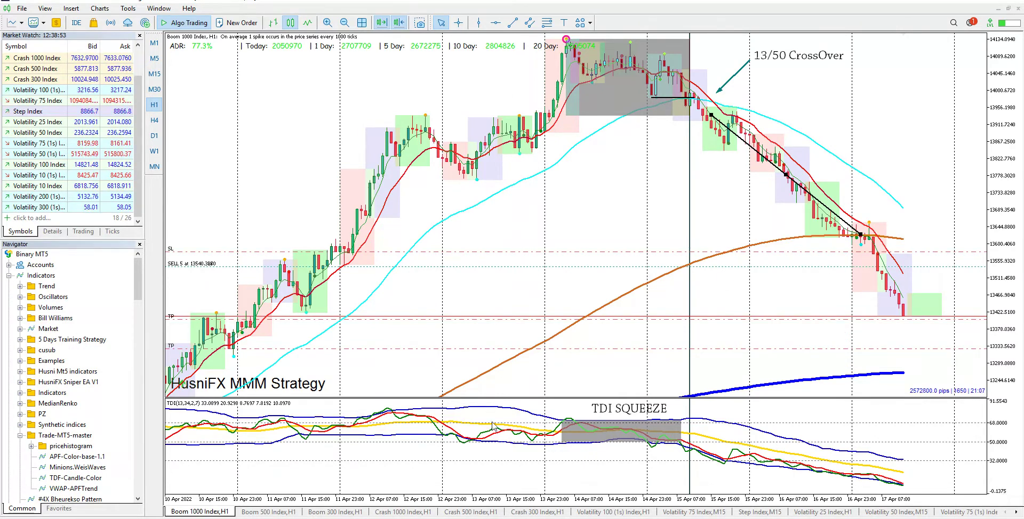
{"action": "left_click", "coordinate": [557, 488]}
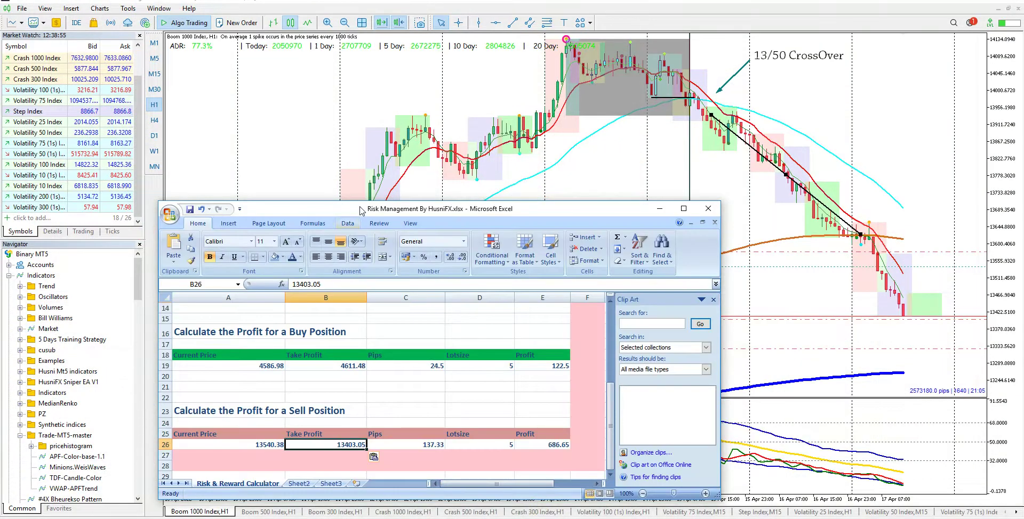
{"action": "double_click", "coordinate": [360, 211]}
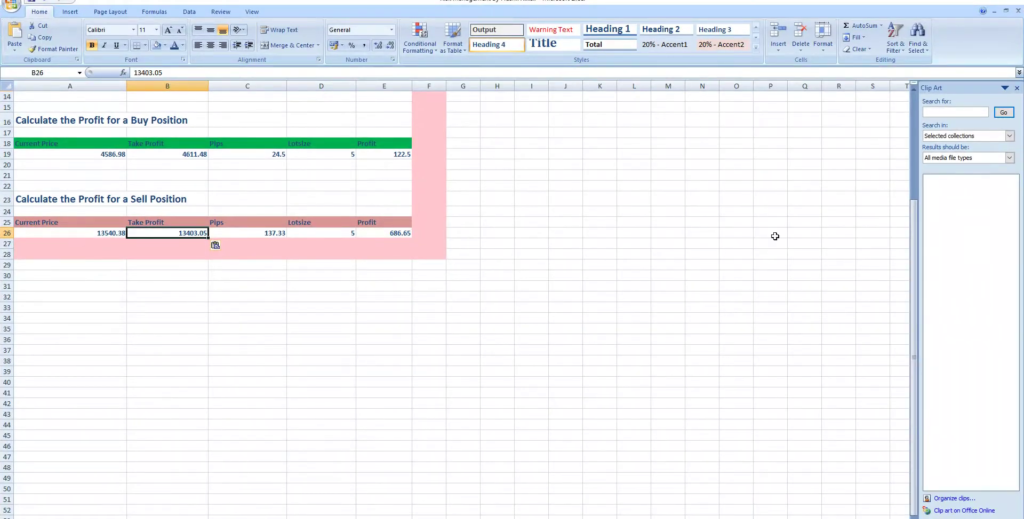
{"action": "left_click_drag", "start_coordinate": [916, 276], "coordinate": [914, 165]}
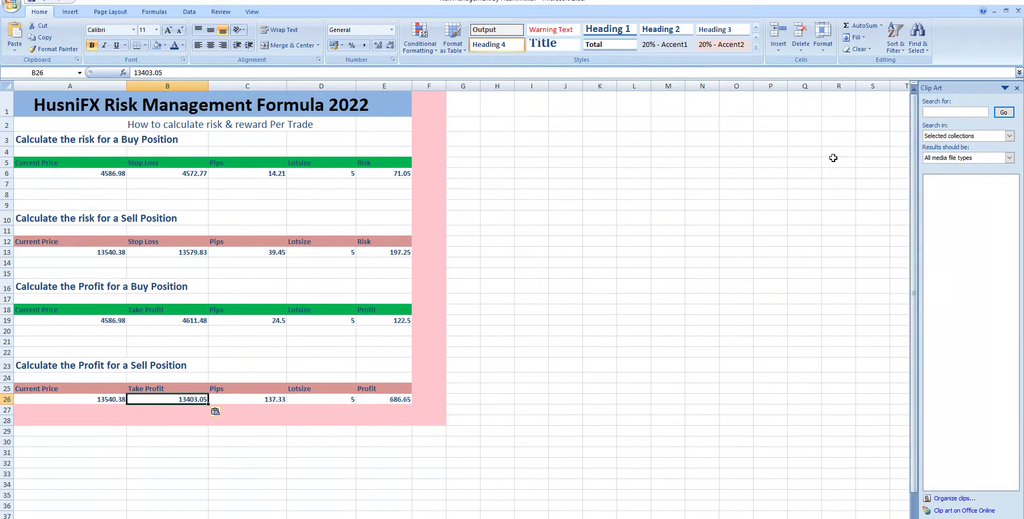